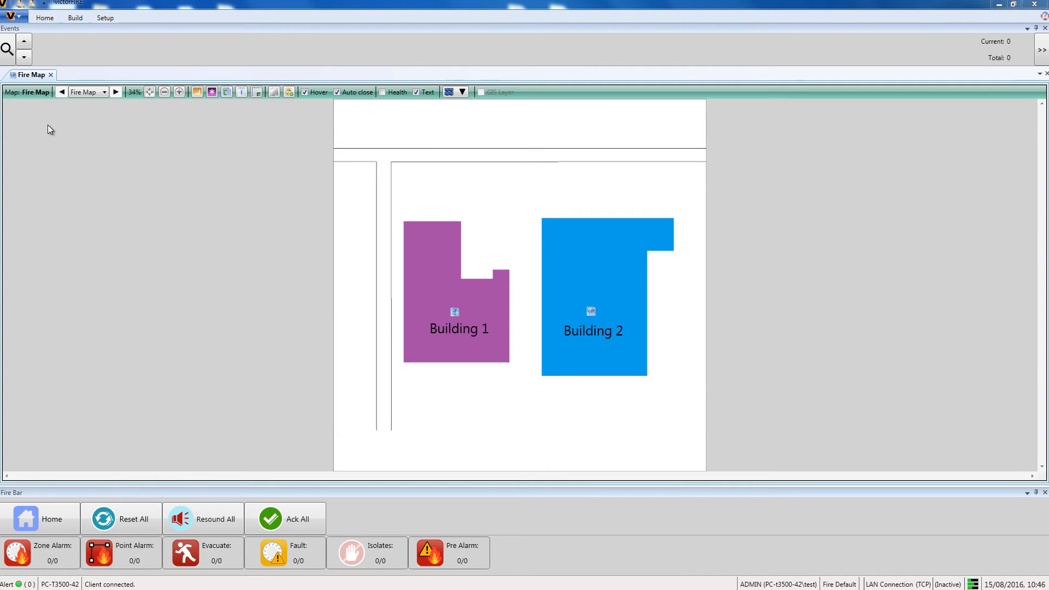
# - Create a new incident titled Fire Alarm Building 2
pyautogui.click(47, 19)
pyautogui.click(164, 44)
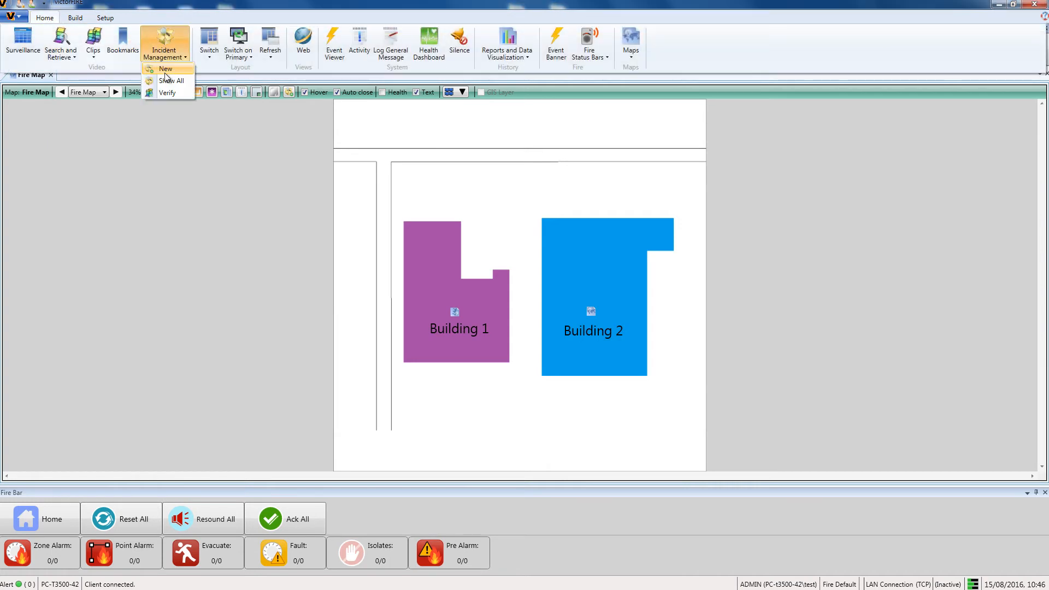
pyautogui.click(165, 71)
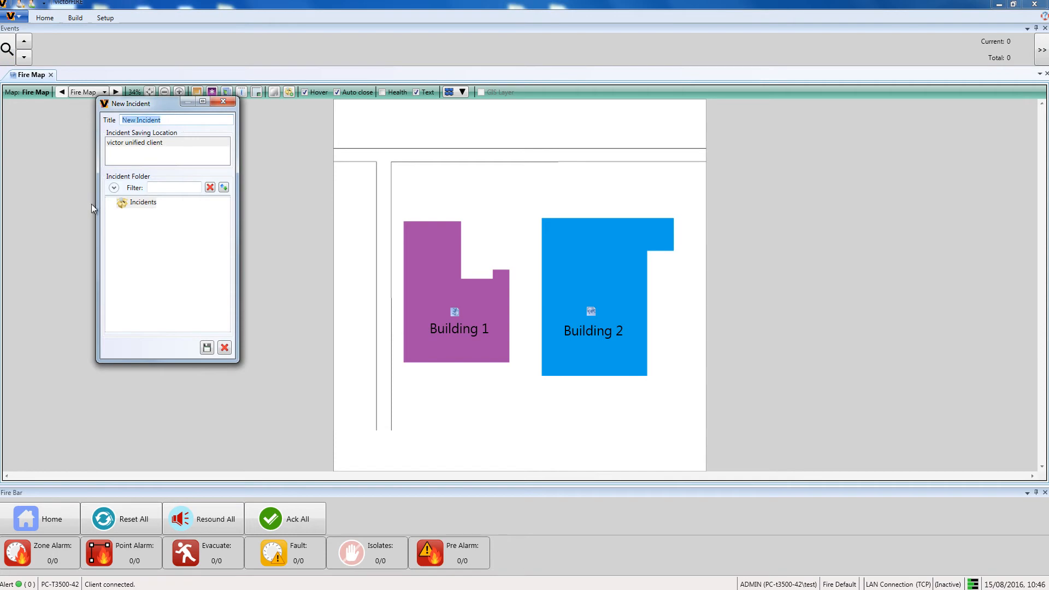
pyautogui.write('Fire Alarm Building 2')
pyautogui.click(207, 348)
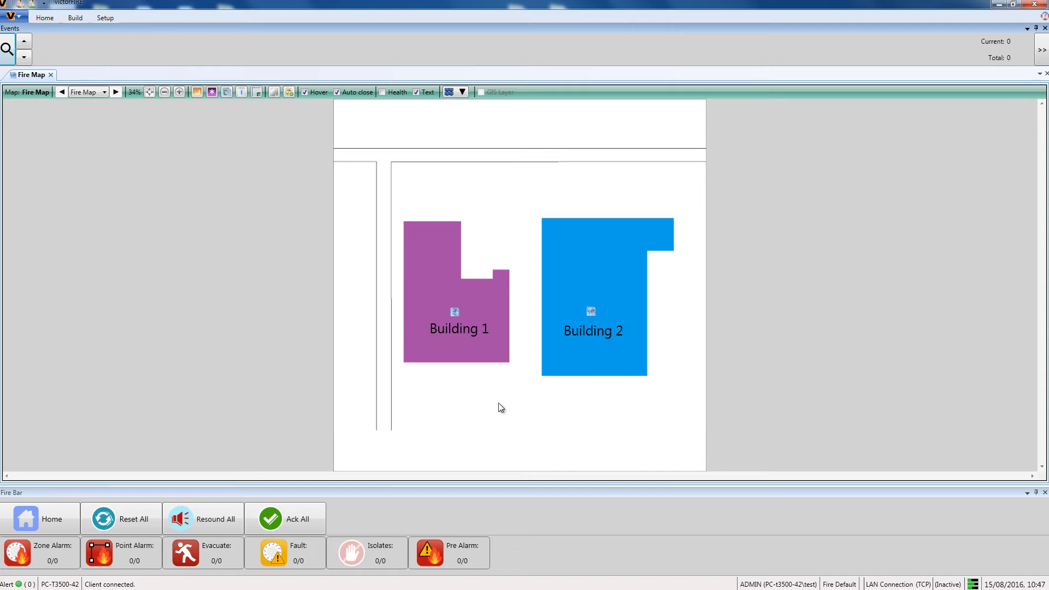
# - Open the Building 2 floor plan and zoom in on it
pyautogui.click(587, 327)
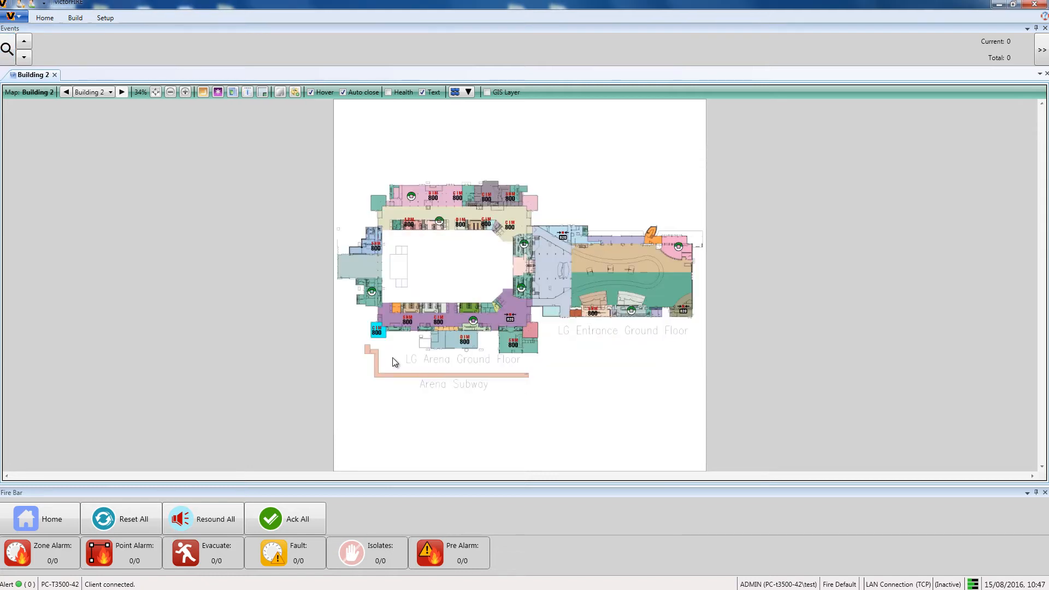
pyautogui.scroll(4, 362, 337)
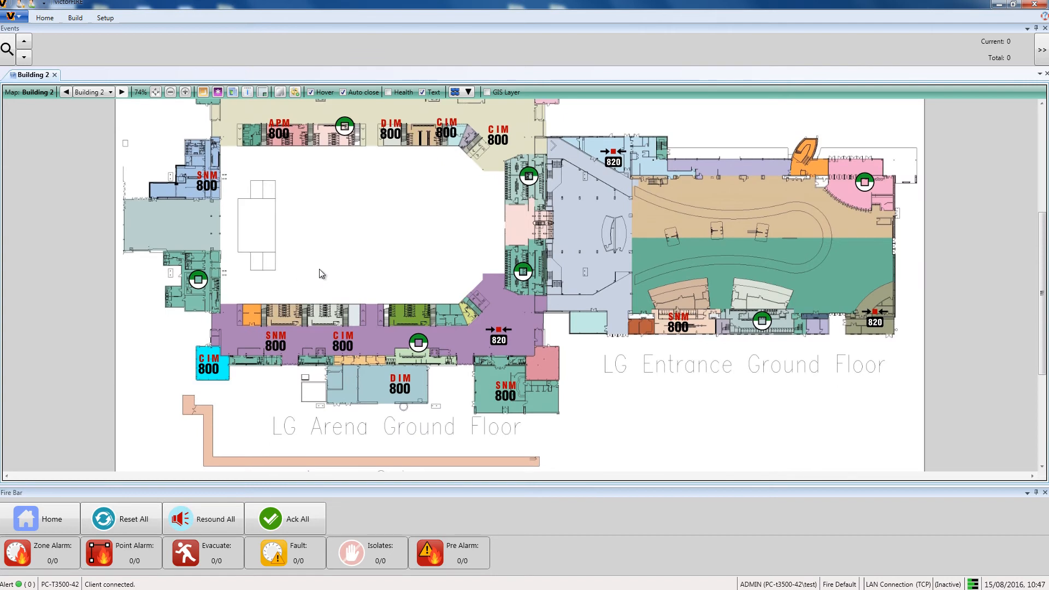
pyautogui.scroll(1, 316, 271)
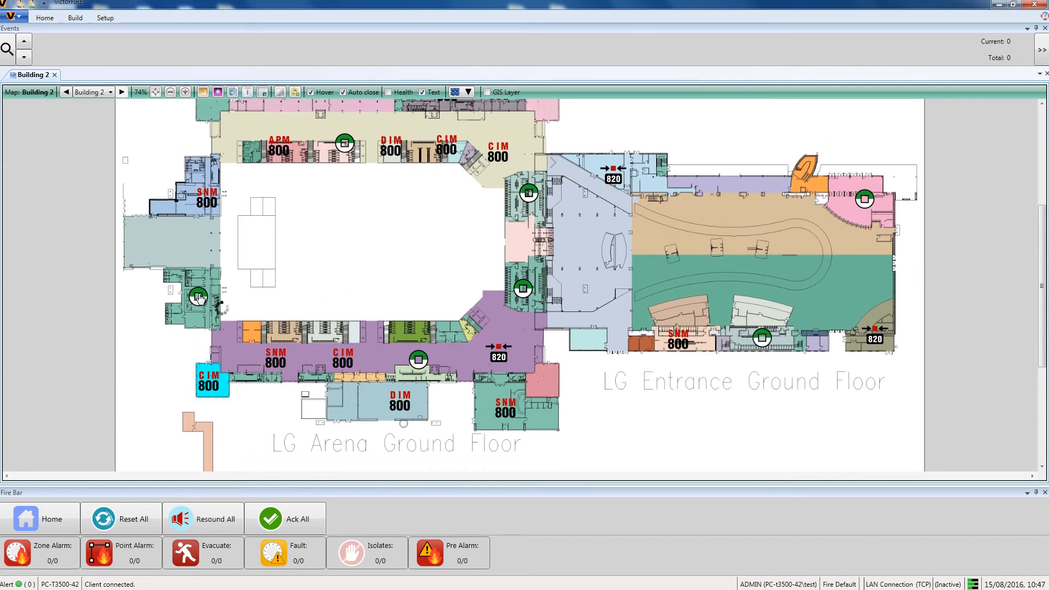
# - Open a report search for zone device 12-A012-ZN031 with a custom range from 10:05 to 10:10 today
pyautogui.rightClick(199, 298)
pyautogui.click(208, 377)
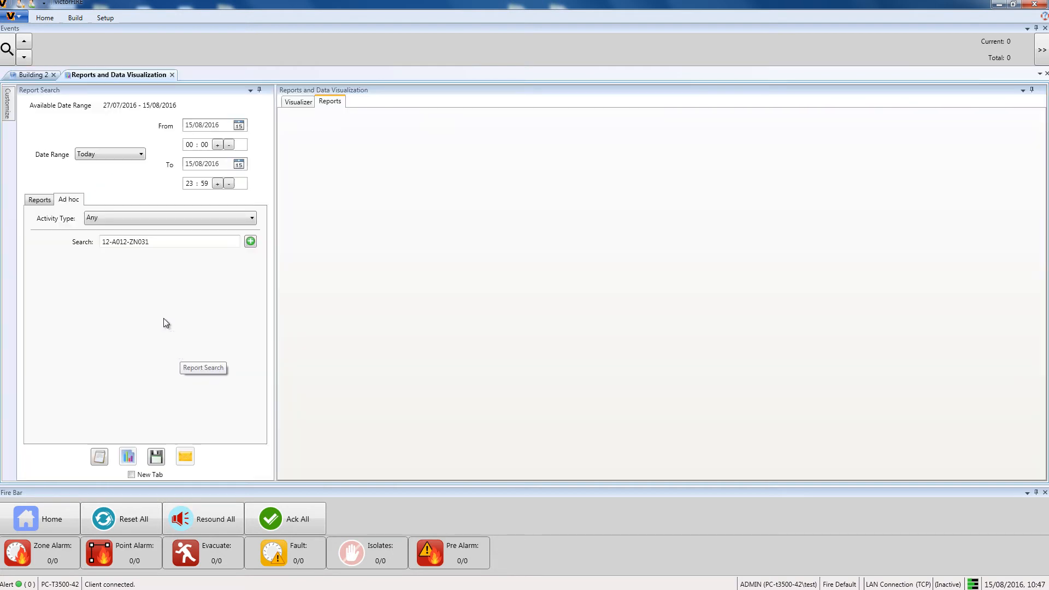
pyautogui.click(127, 157)
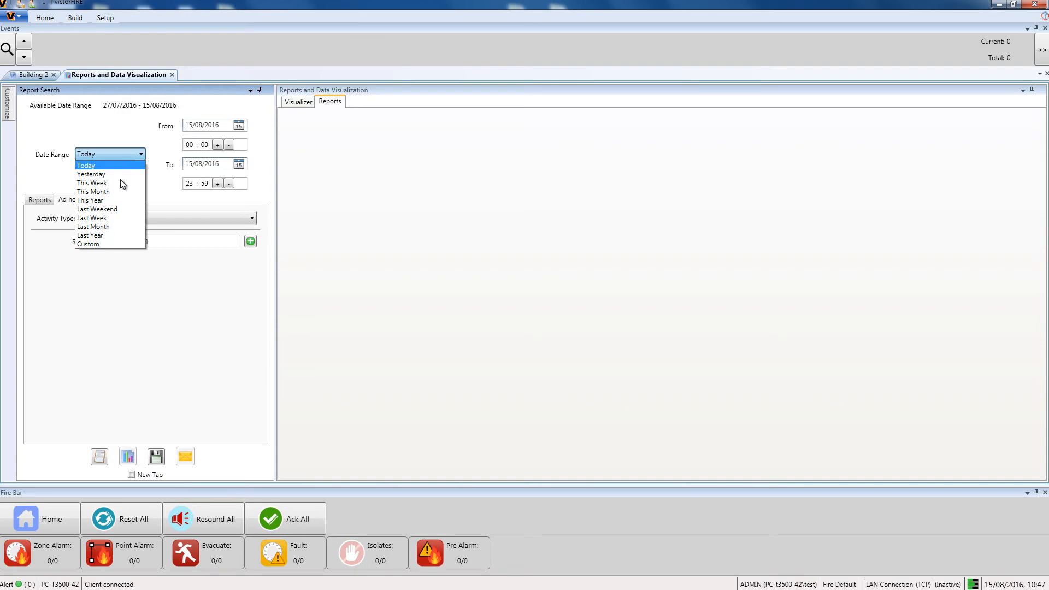
pyautogui.click(112, 244)
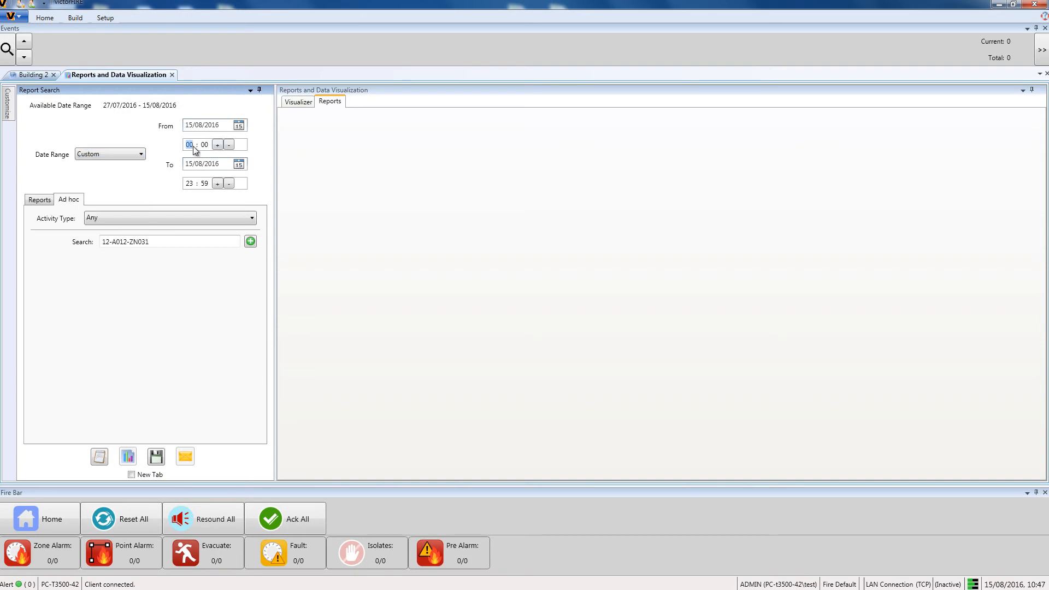
pyautogui.write('10')
pyautogui.write('051010')
# - Set the activity type to Fire Activity and run the ad hoc report
pyautogui.click(147, 216)
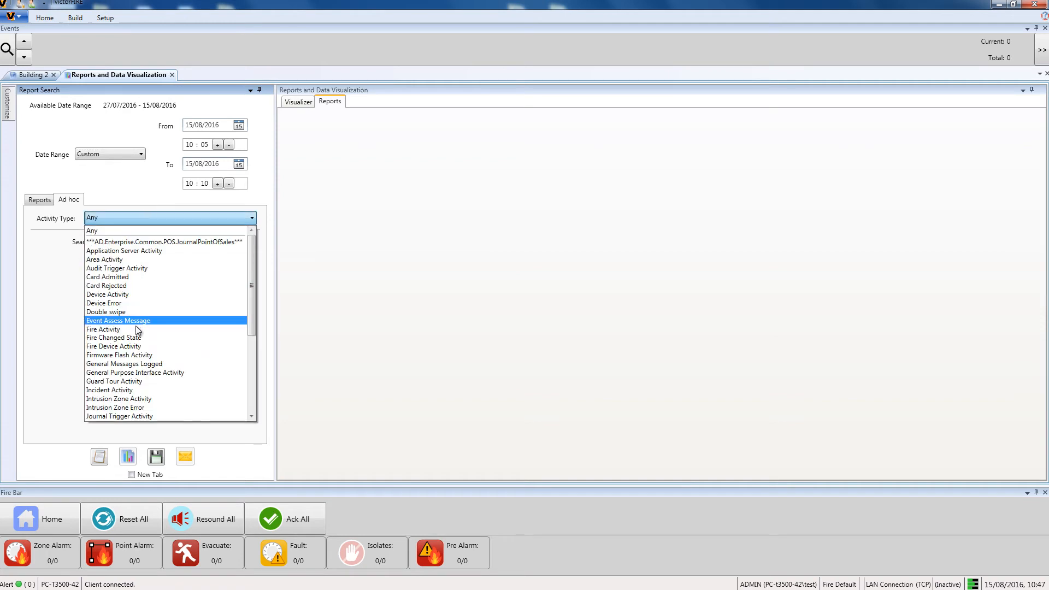
pyautogui.click(124, 329)
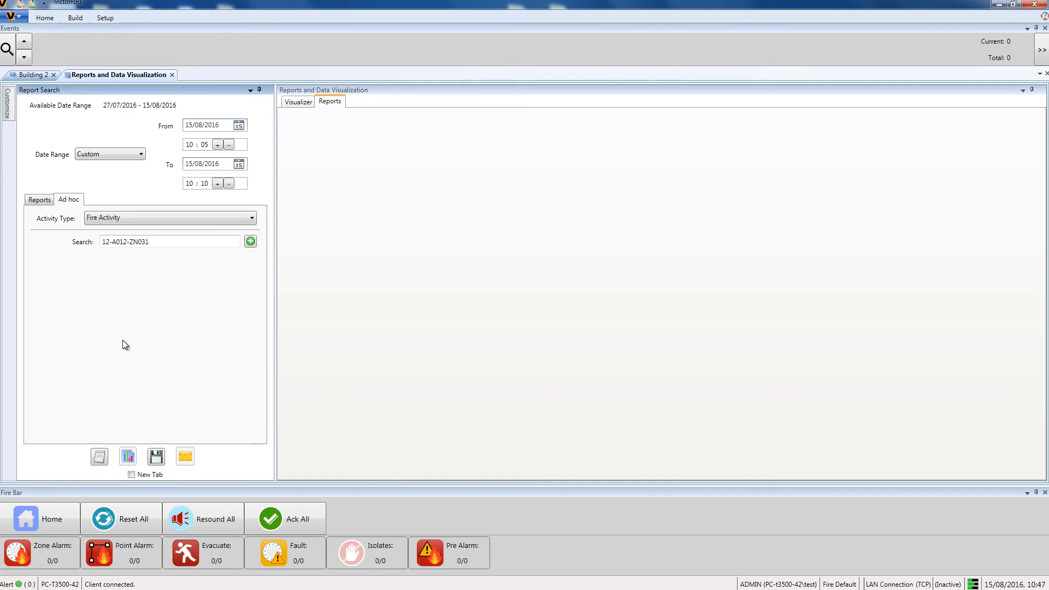
pyautogui.click(99, 456)
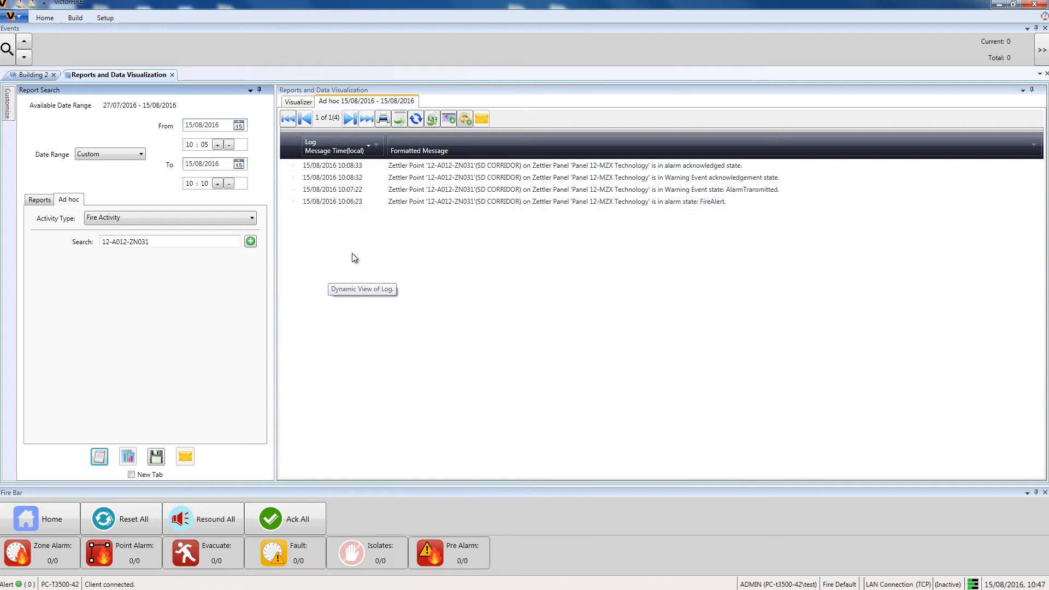
# - Save the report results to the Fire Alarm Building 2 incident
pyautogui.click(462, 121)
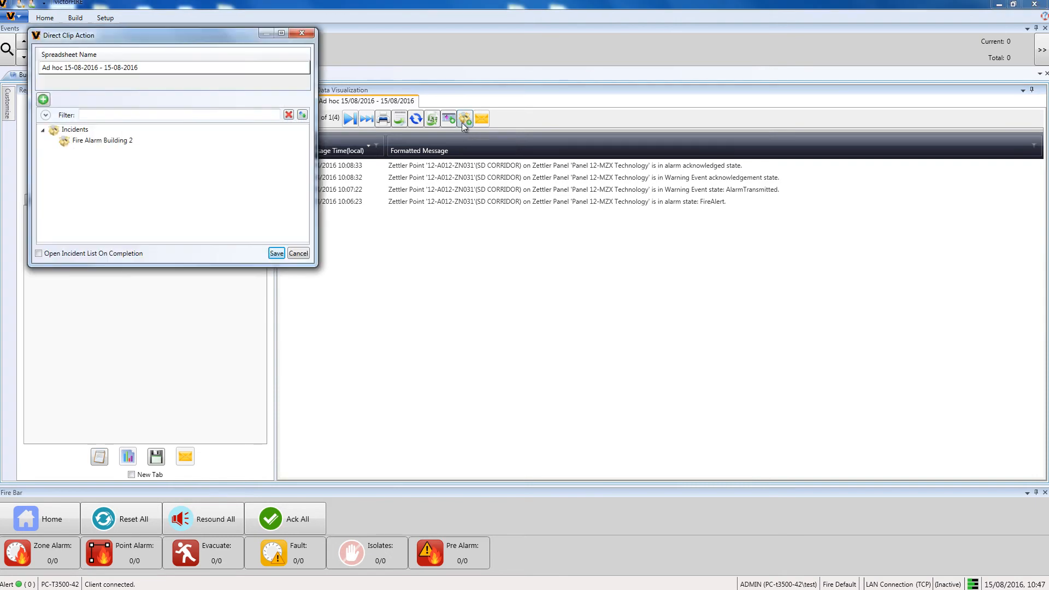
pyautogui.click(122, 141)
pyautogui.click(276, 254)
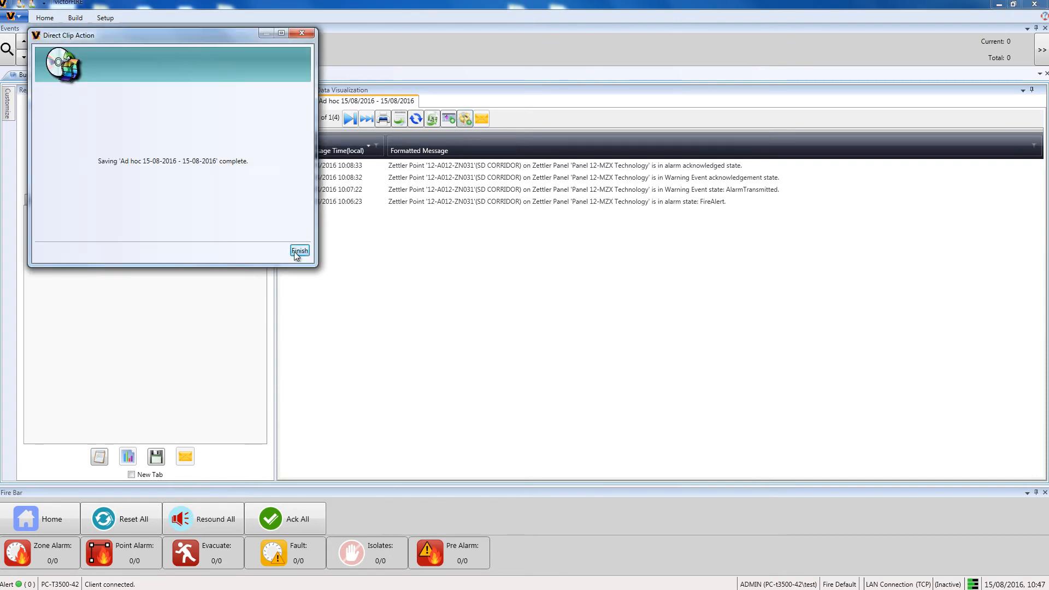
pyautogui.click(295, 251)
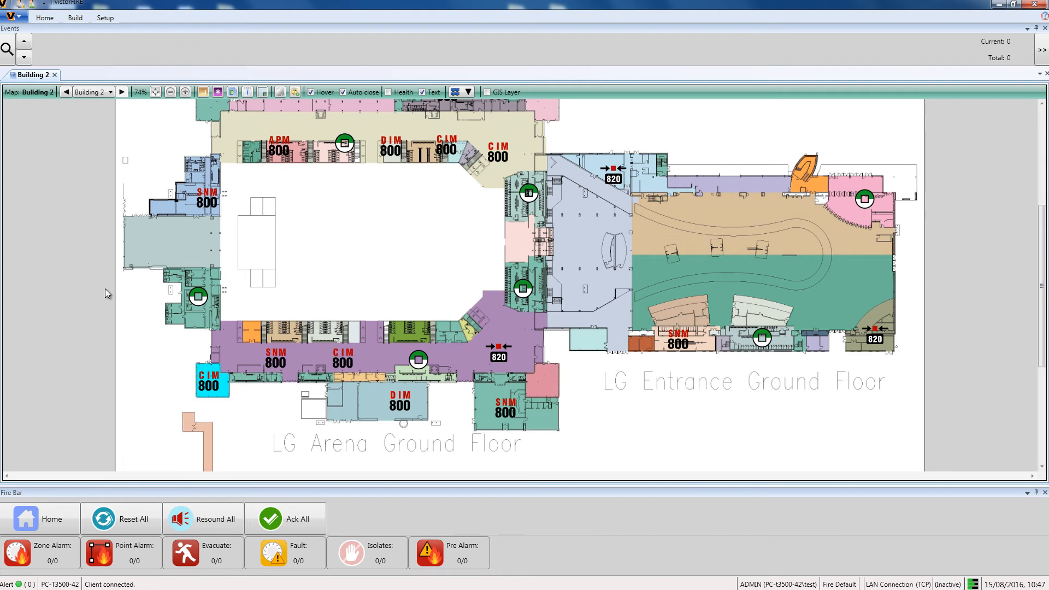
# - Save an image of the Building 2 map to the Fire Alarm Building 2 incident
pyautogui.click(294, 93)
pyautogui.click(133, 166)
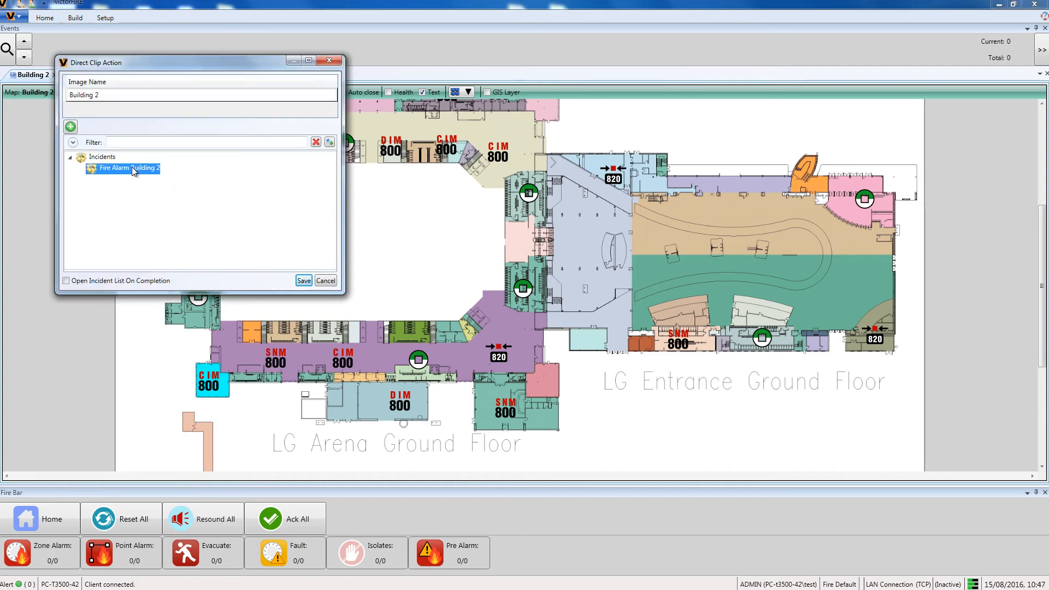
pyautogui.click(305, 282)
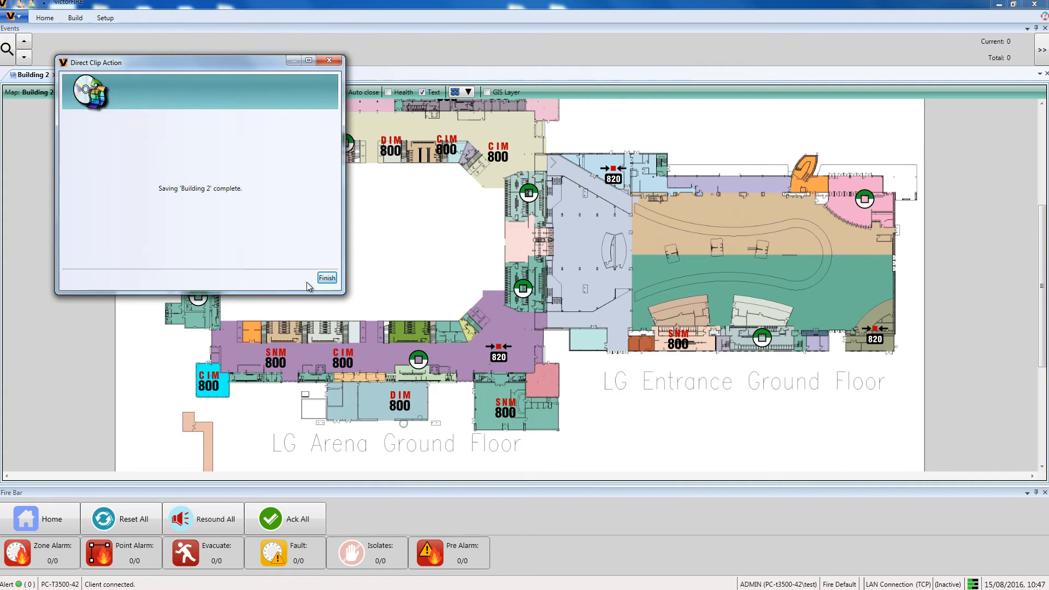
pyautogui.click(321, 278)
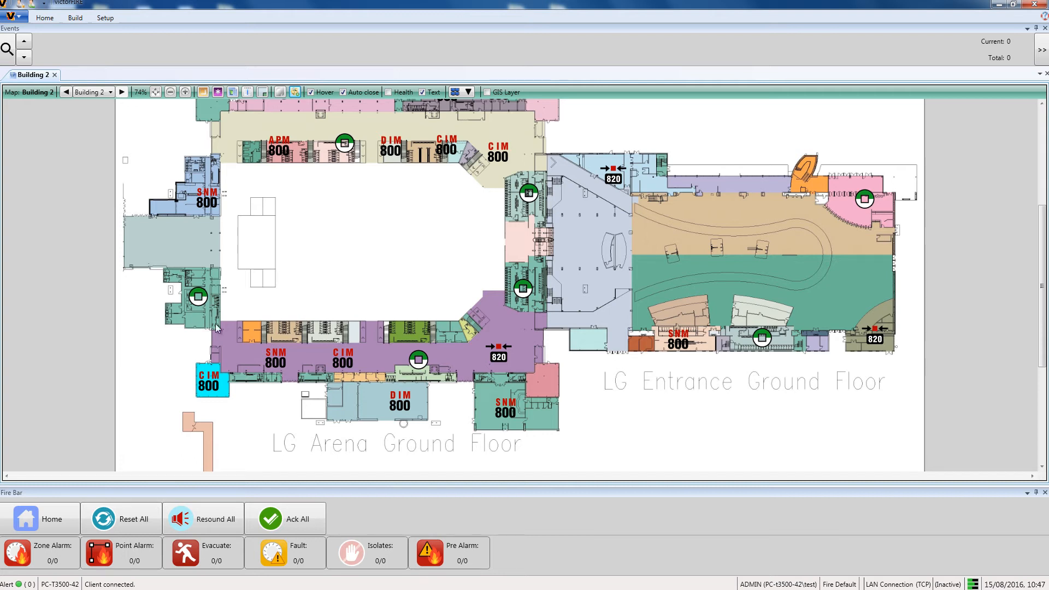
# - Open the device's associated camera view and seek recorded playback back to about 10:13 on 15/08/2016
pyautogui.rightClick(202, 298)
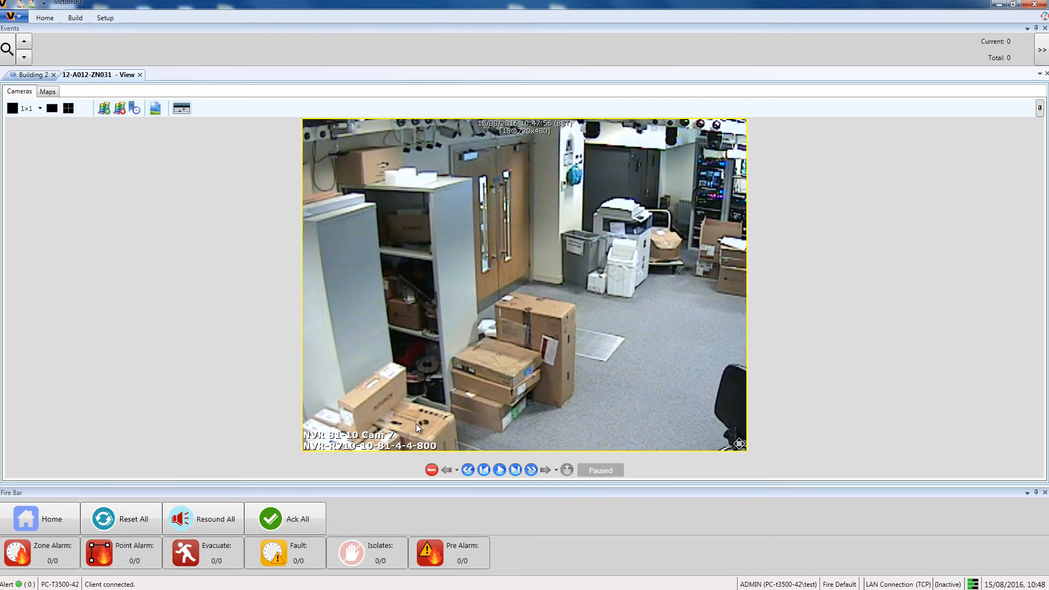
pyautogui.click(505, 466)
pyautogui.click(568, 470)
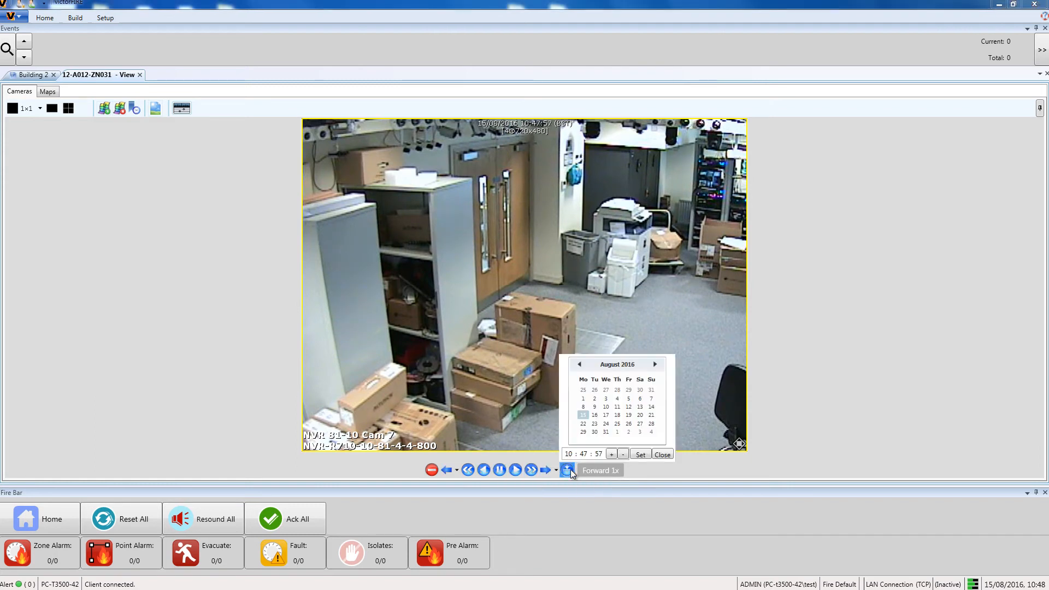
pyautogui.click(574, 456)
pyautogui.write('30')
pyautogui.press('Tab')
pyautogui.click(641, 455)
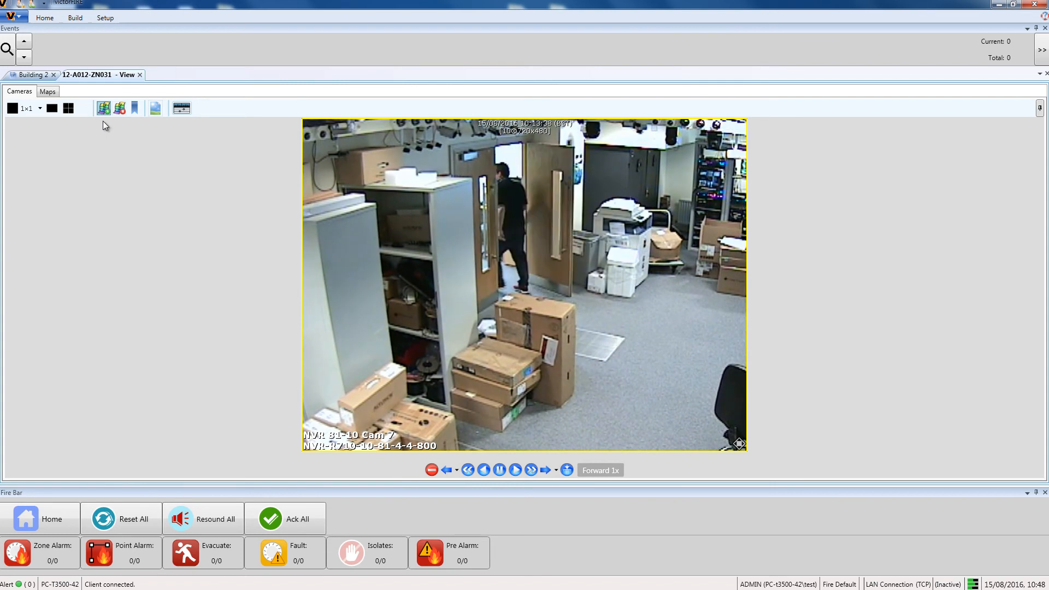
# - Mark a Cam 7 clip from 10:13:32 to 10:13:40 and save it to the Fire Alarm Building 2 incident
pyautogui.click(121, 108)
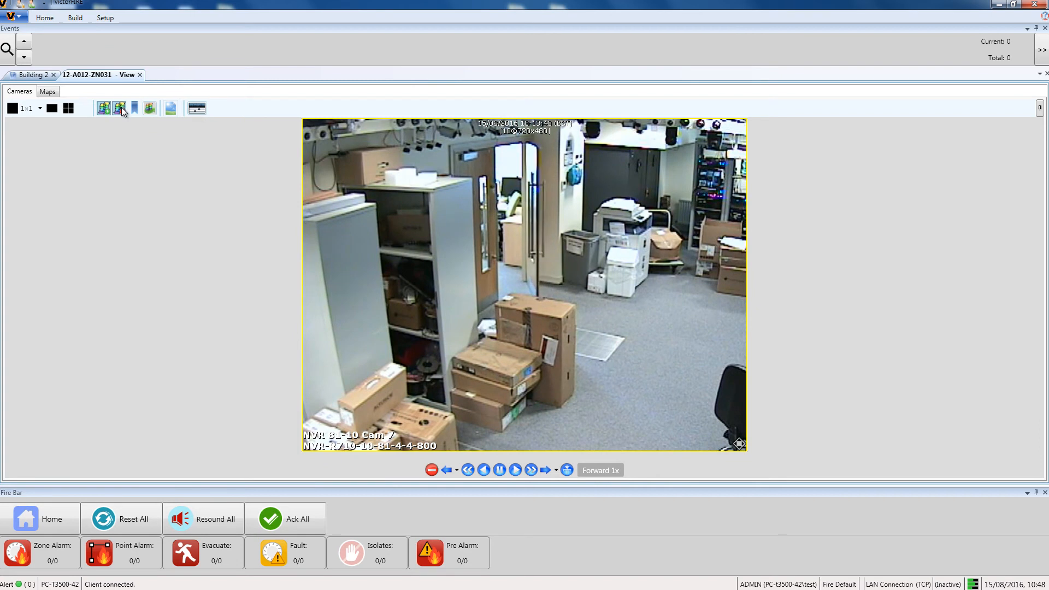
pyautogui.click(150, 108)
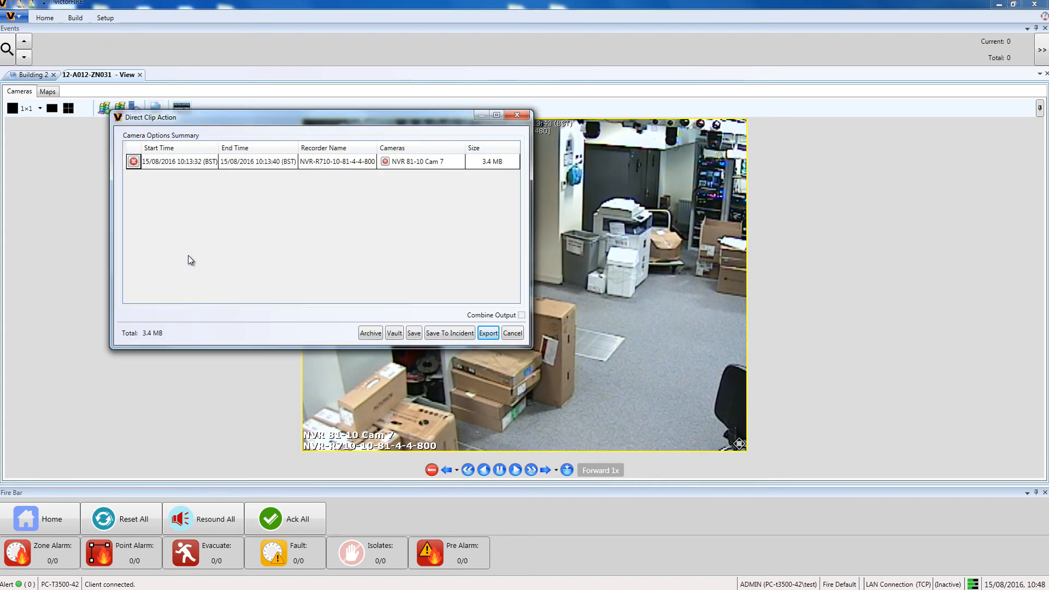
pyautogui.click(454, 333)
pyautogui.click(179, 222)
pyautogui.click(492, 335)
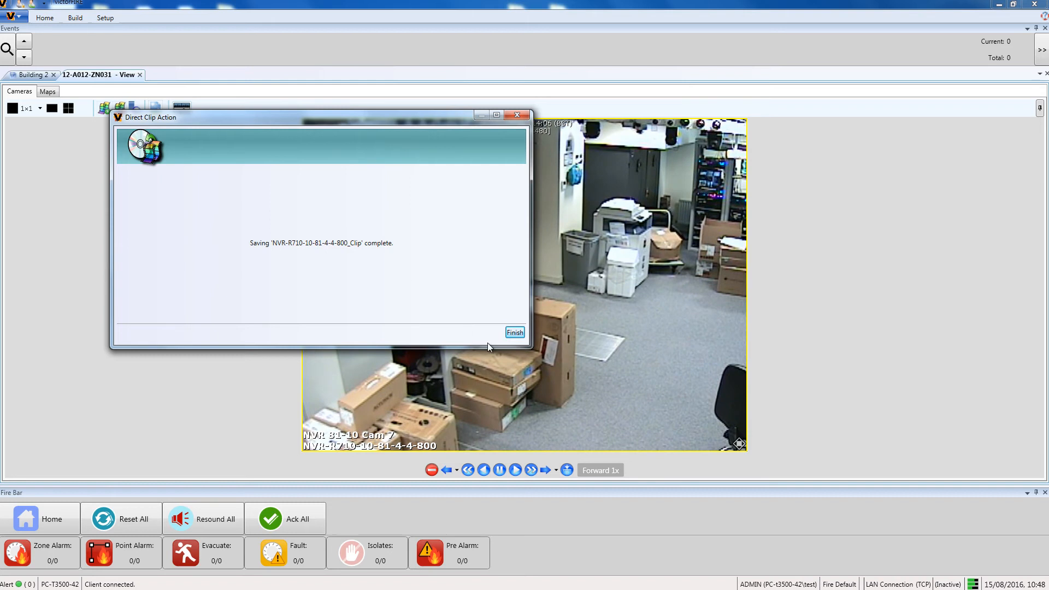
pyautogui.click(514, 332)
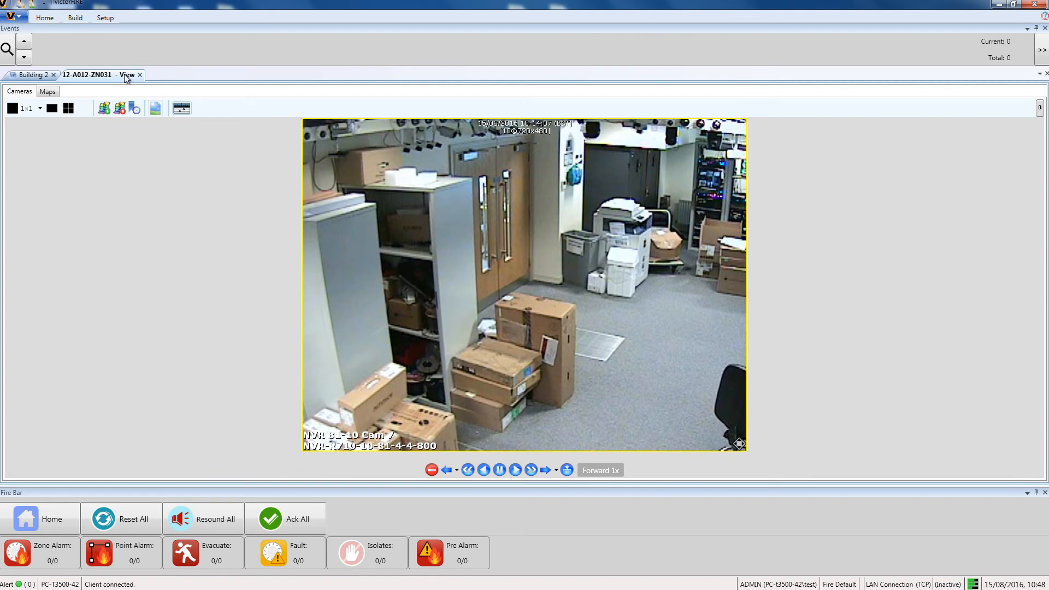
# - Close the camera view and open Reports and Data Visualization
pyautogui.click(140, 74)
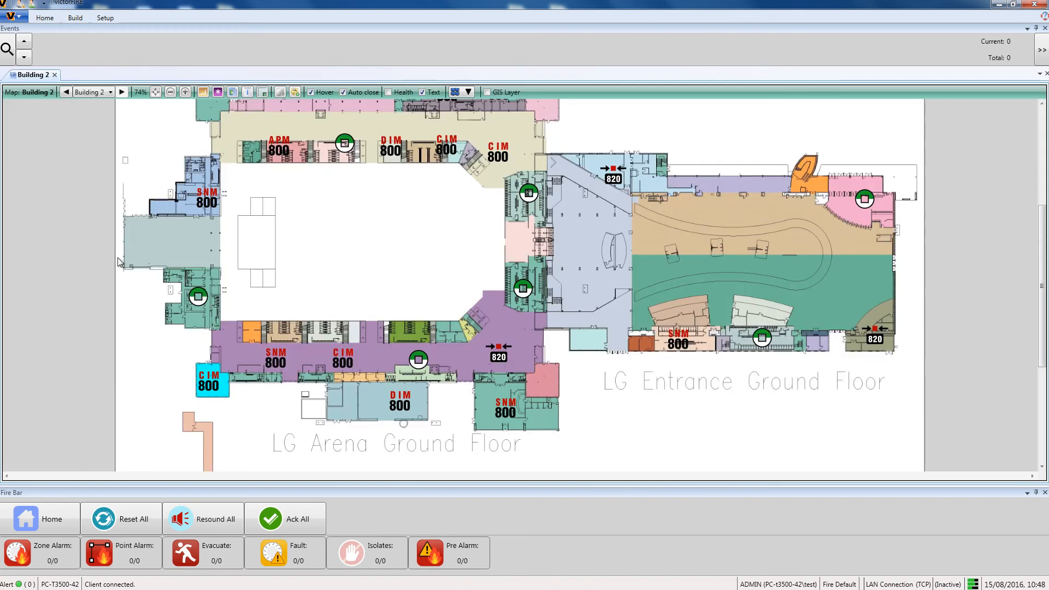
pyautogui.click(56, 18)
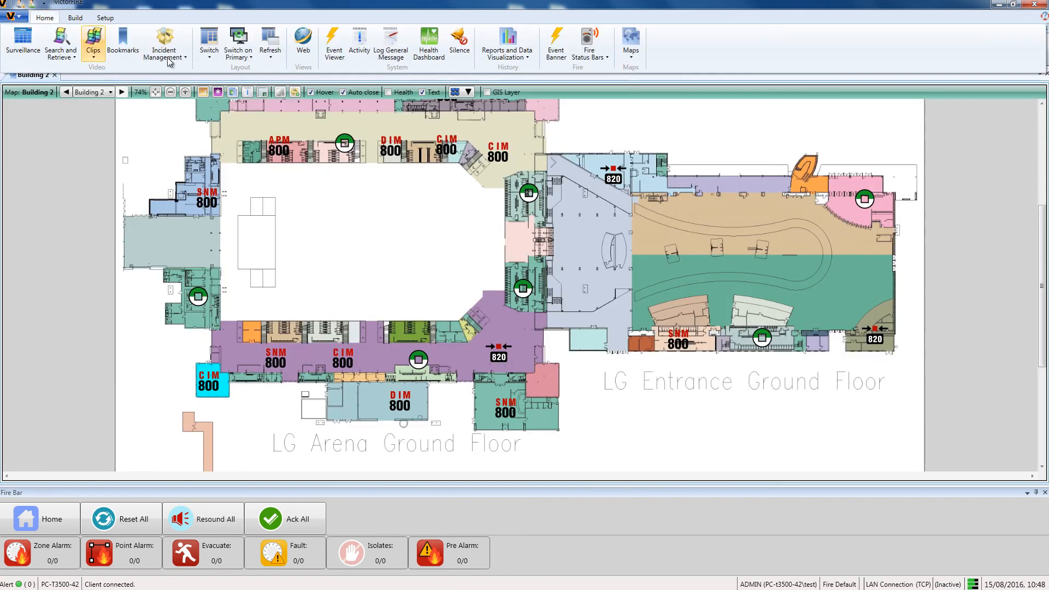
pyautogui.click(509, 57)
pyautogui.click(506, 69)
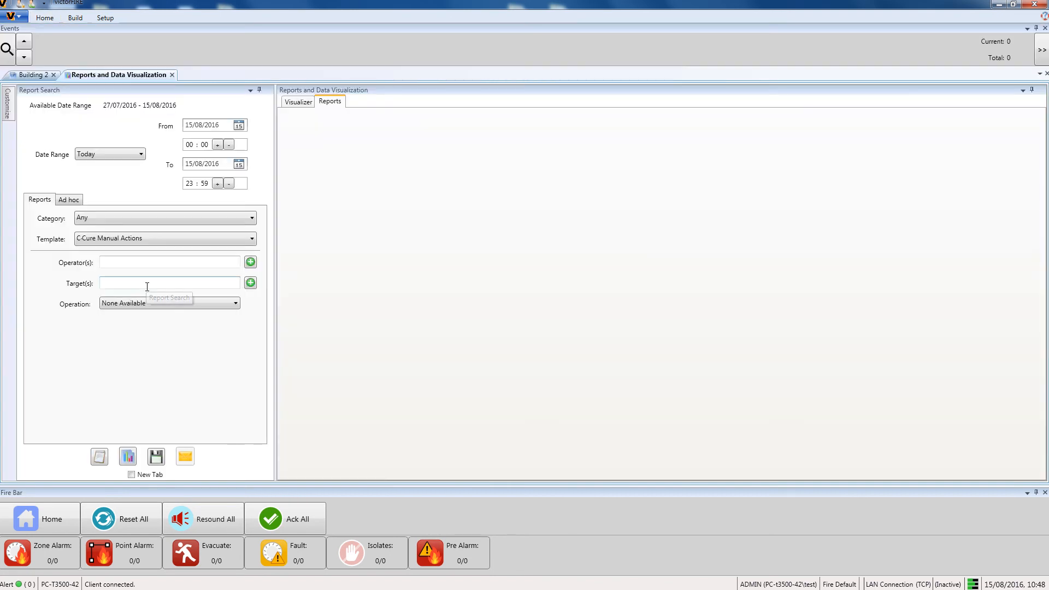
# - Set a custom report date range from 10:00 to 10:30 today
pyautogui.click(129, 155)
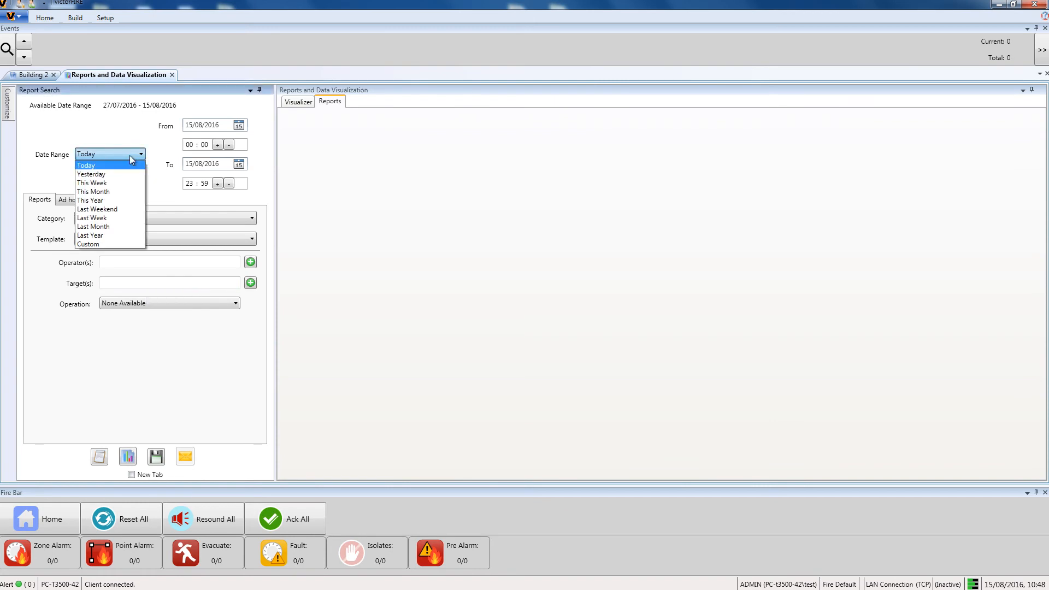
pyautogui.click(101, 245)
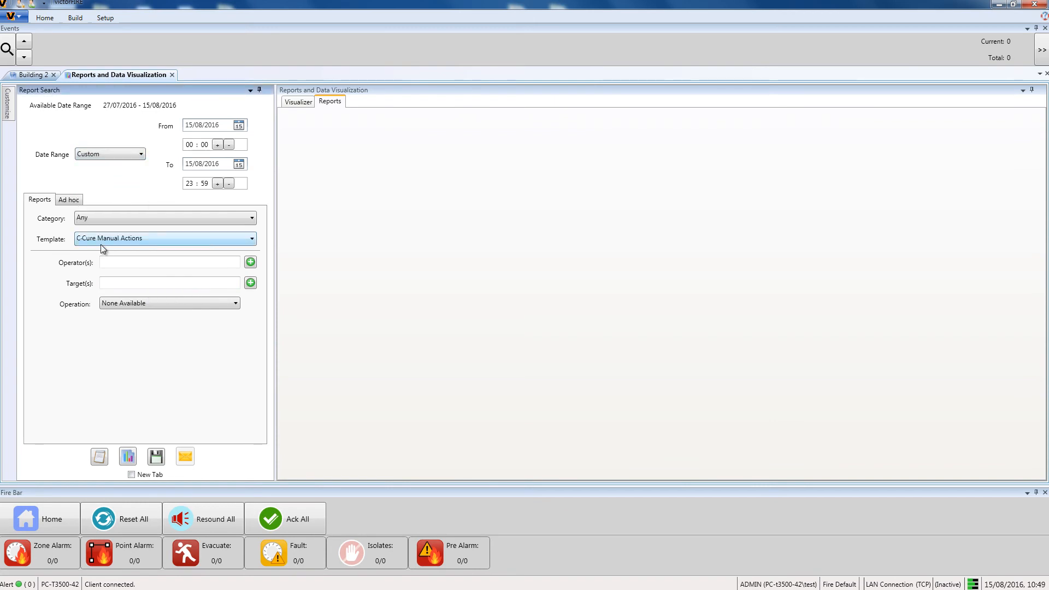
pyautogui.click(189, 146)
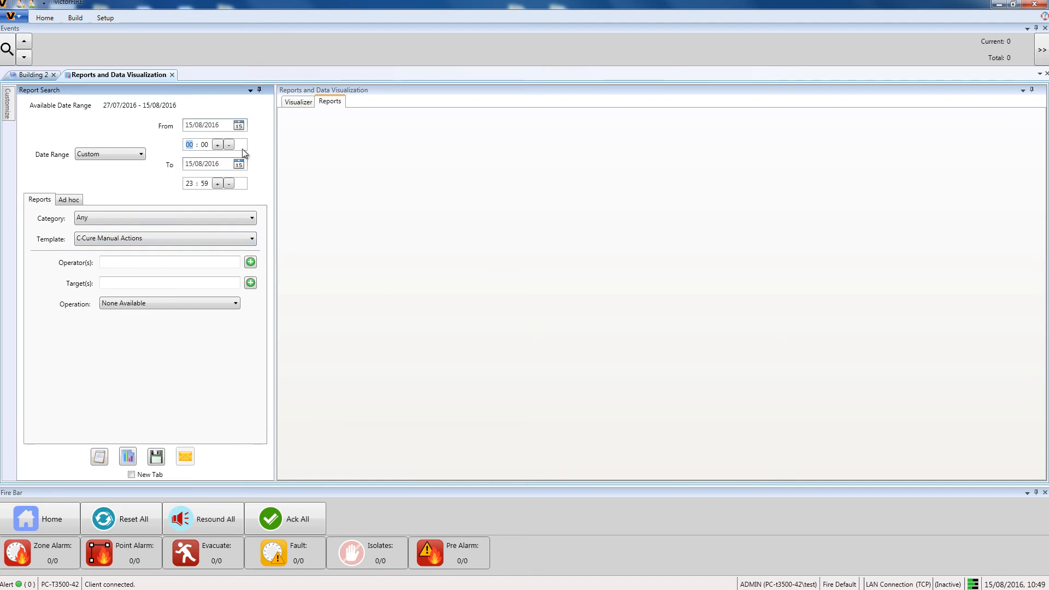
pyautogui.write('10001030')
# - Set the report category to Events and add Exit Fire Door 1 as the event filter
pyautogui.click(97, 217)
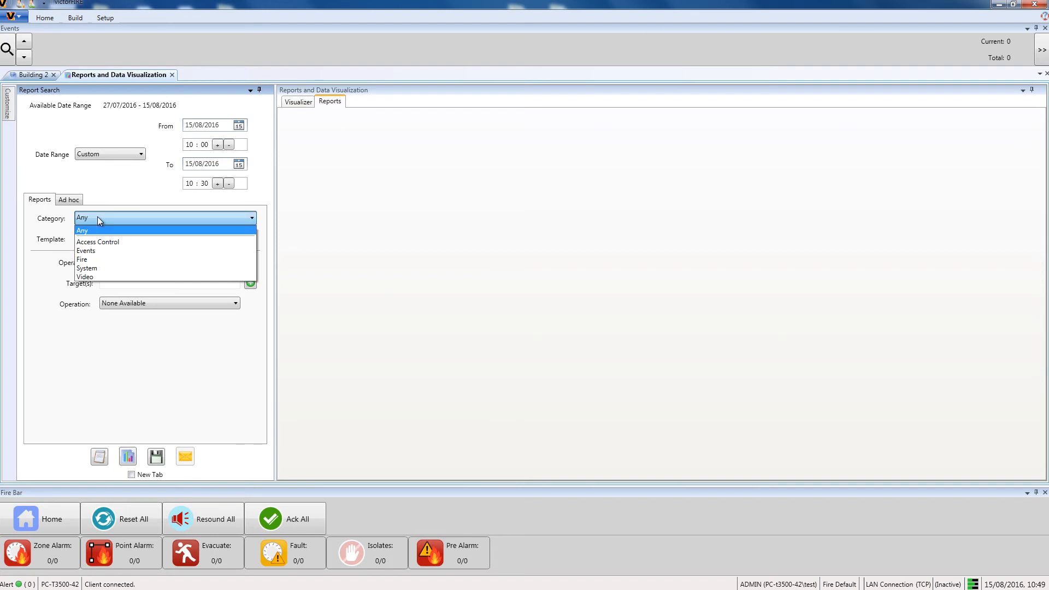
pyautogui.click(91, 251)
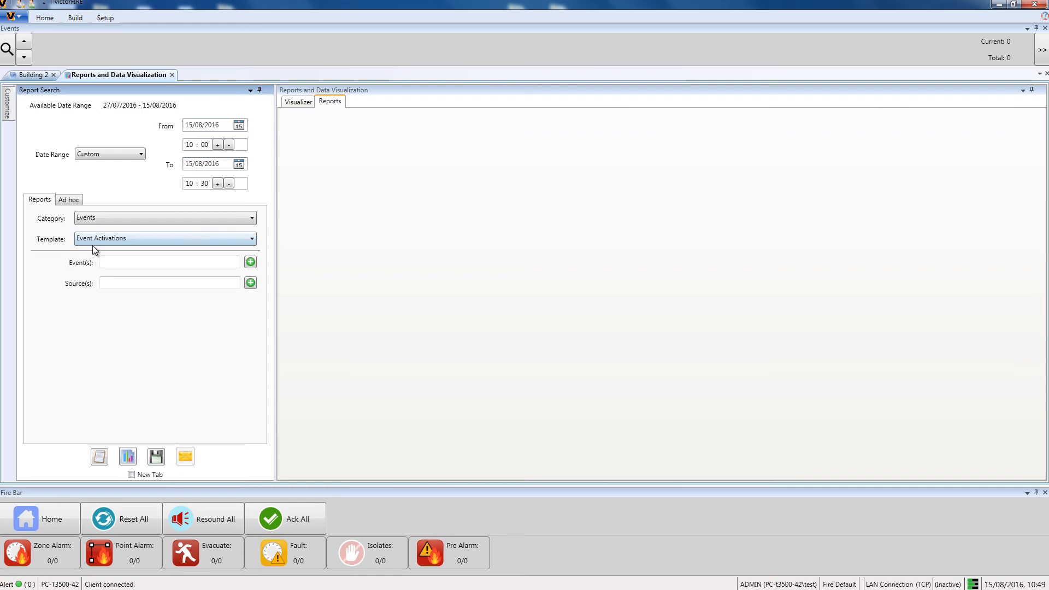
pyautogui.click(251, 261)
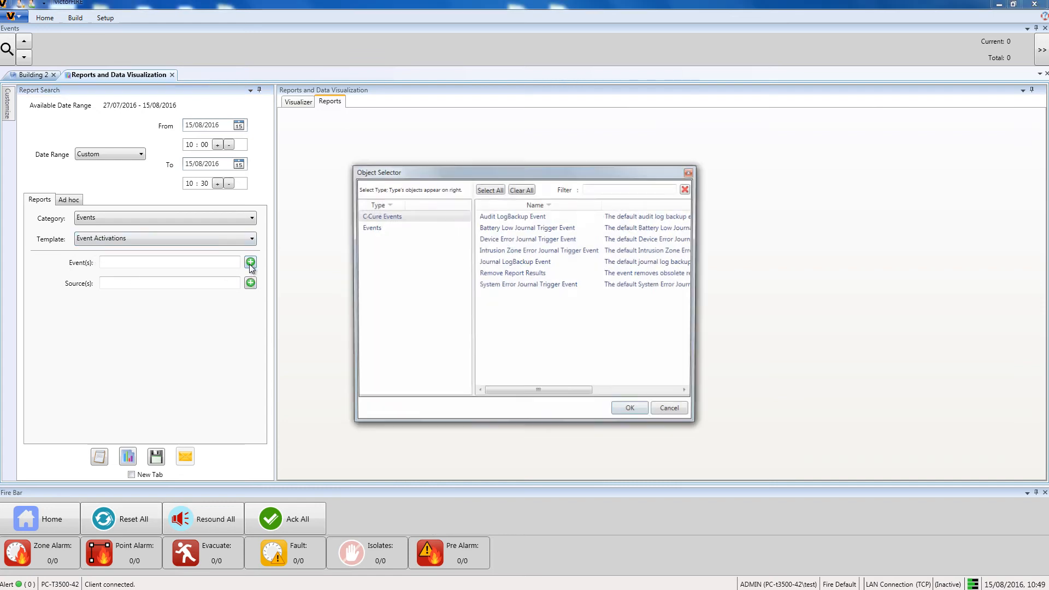
pyautogui.click(367, 227)
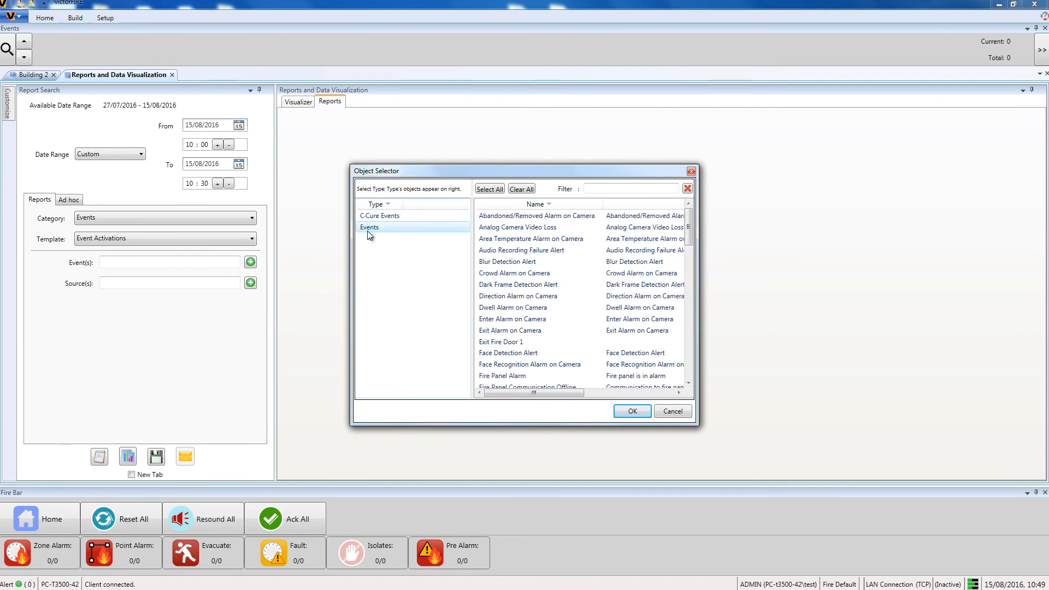
pyautogui.click(518, 343)
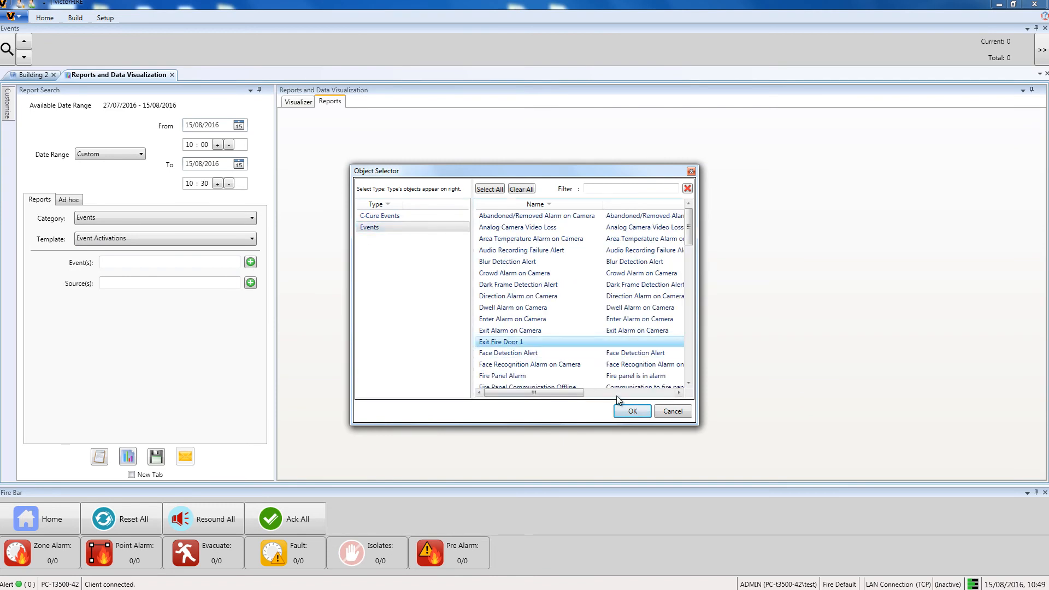
pyautogui.click(633, 411)
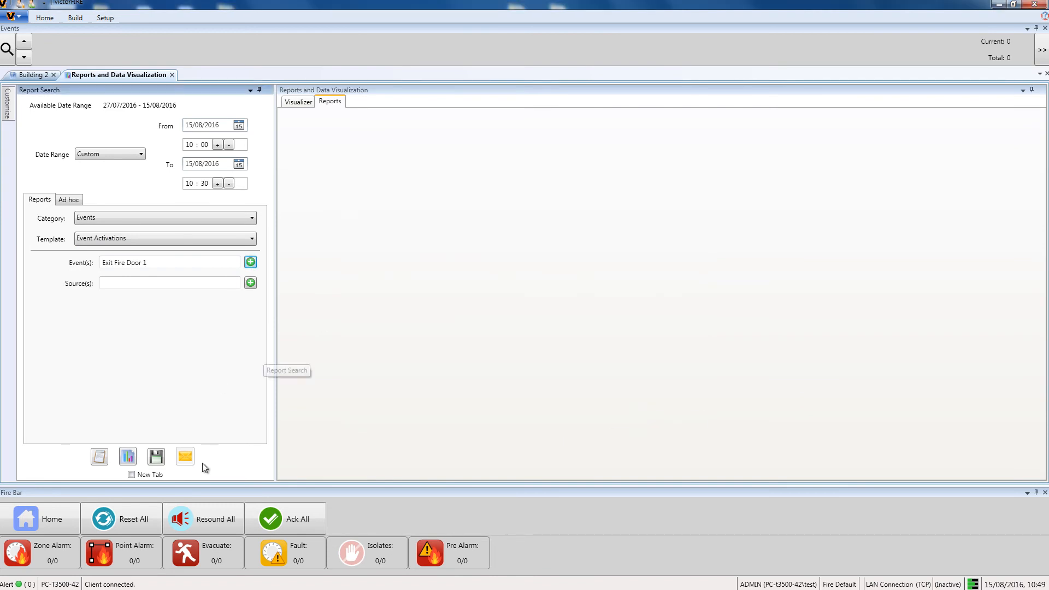
# - Generate the event activations chart and narrow its time window to about 10:05–10:10 AM
pyautogui.click(127, 458)
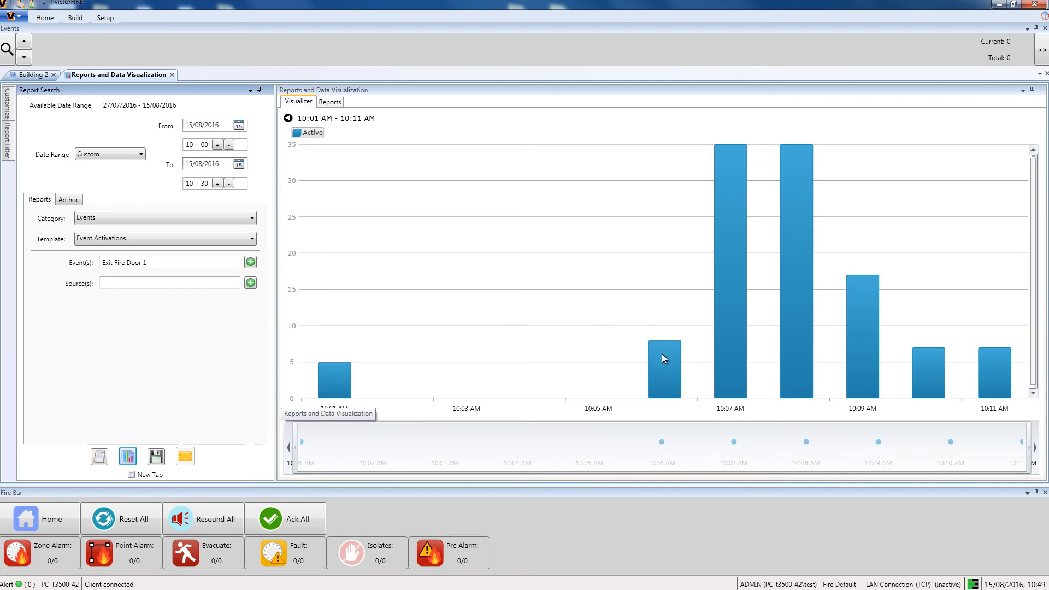
pyautogui.moveTo(750, 296)
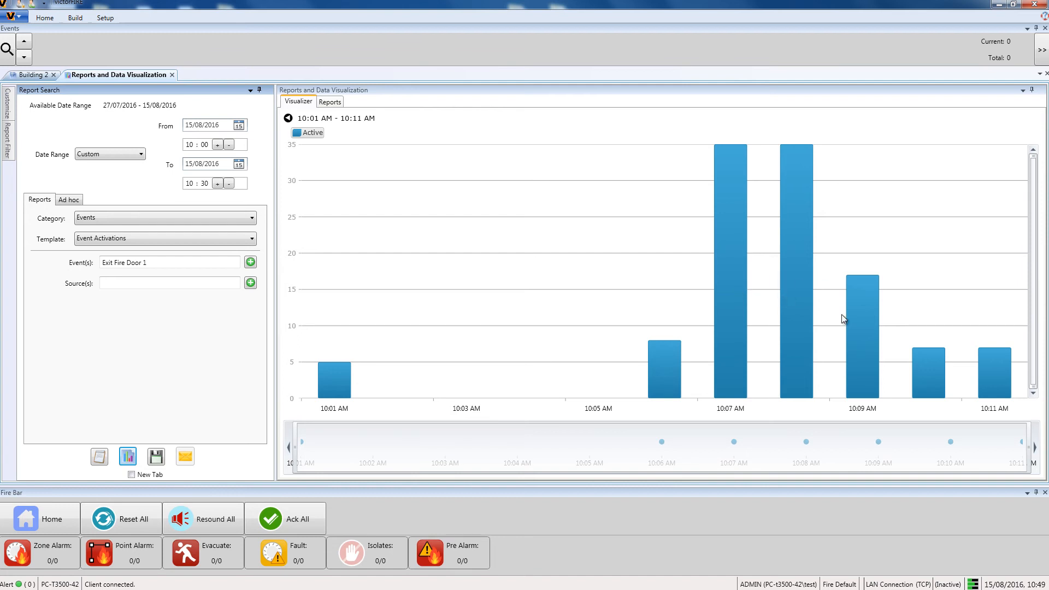
pyautogui.moveTo(941, 357)
pyautogui.click(532, 289)
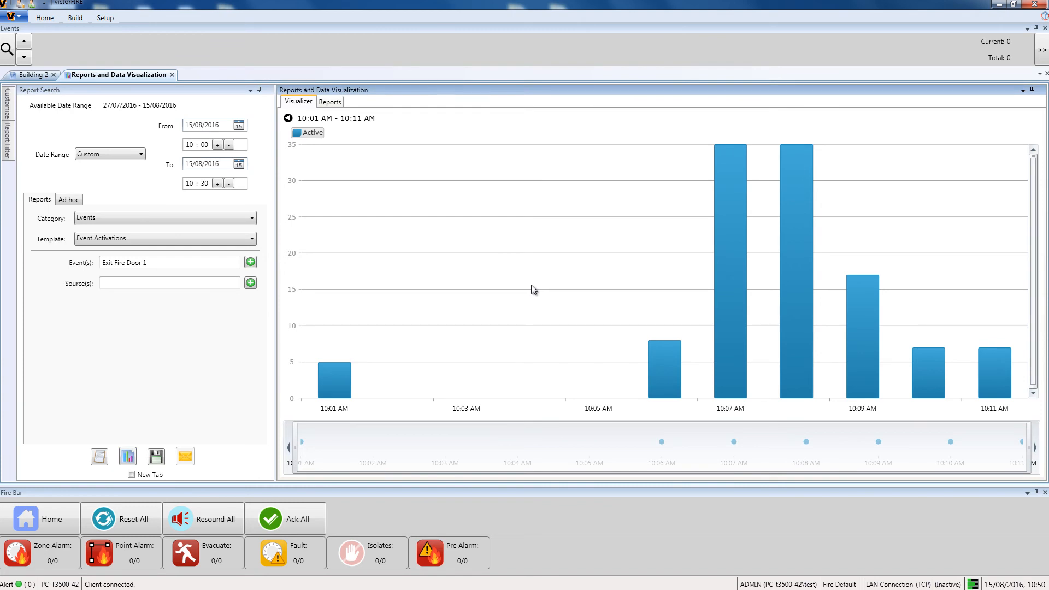
pyautogui.scroll(3, 530, 285)
pyautogui.scroll(2, 531, 285)
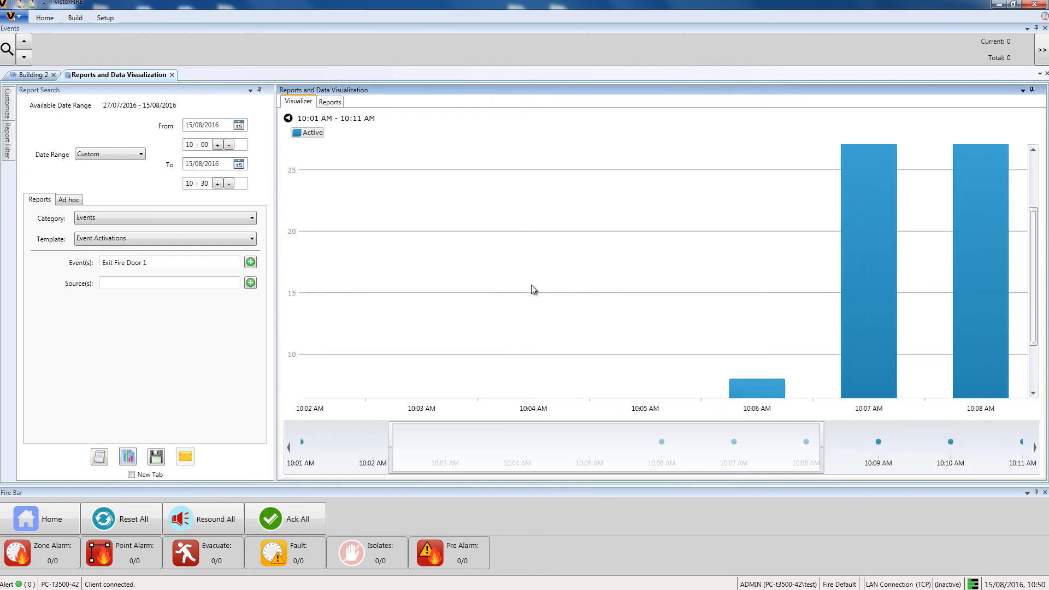
pyautogui.moveTo(569, 452); pyautogui.dragTo(759, 453)
# - Save a snapshot image of the chart to the Fire Alarm Building 2 incident
pyautogui.click(9, 111)
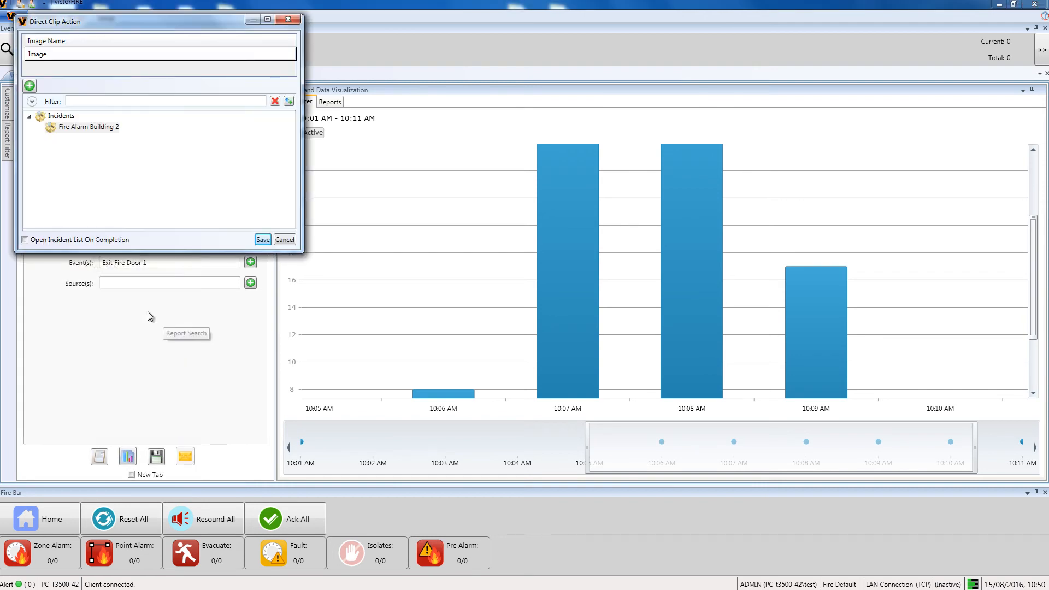
pyautogui.click(84, 129)
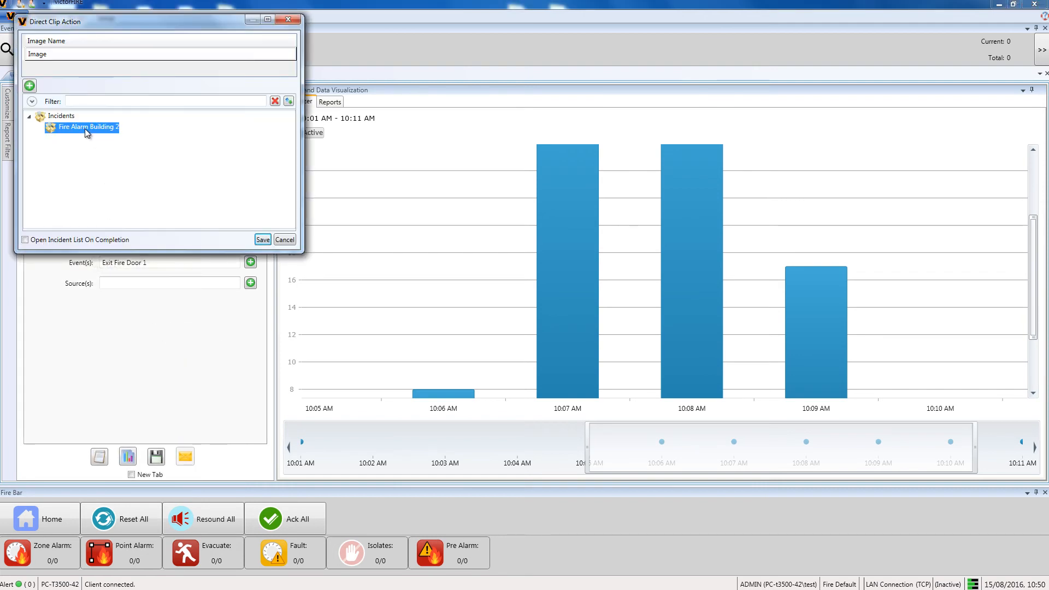
pyautogui.click(268, 241)
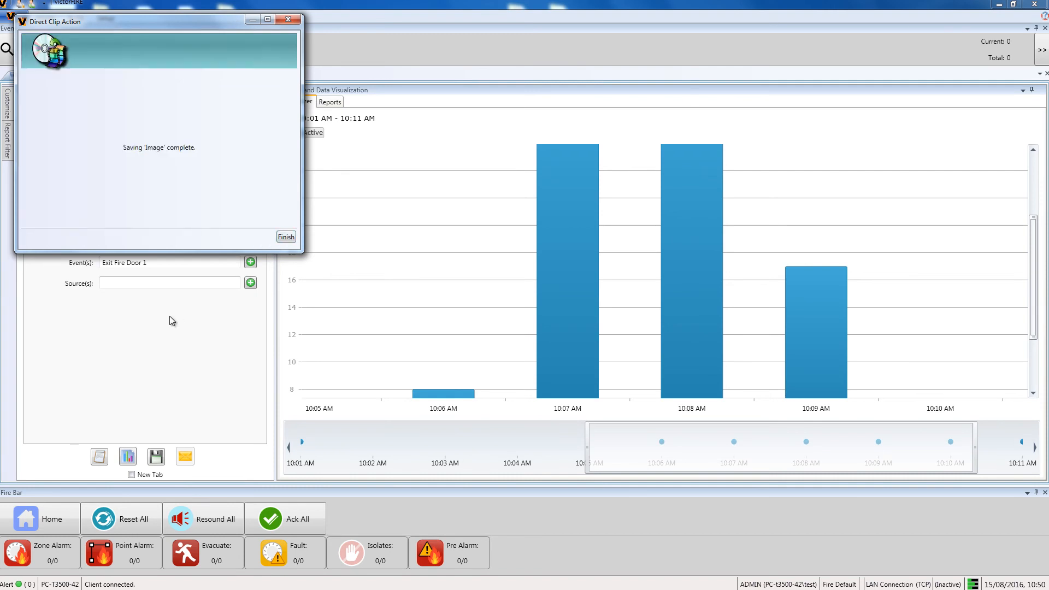
pyautogui.click(285, 238)
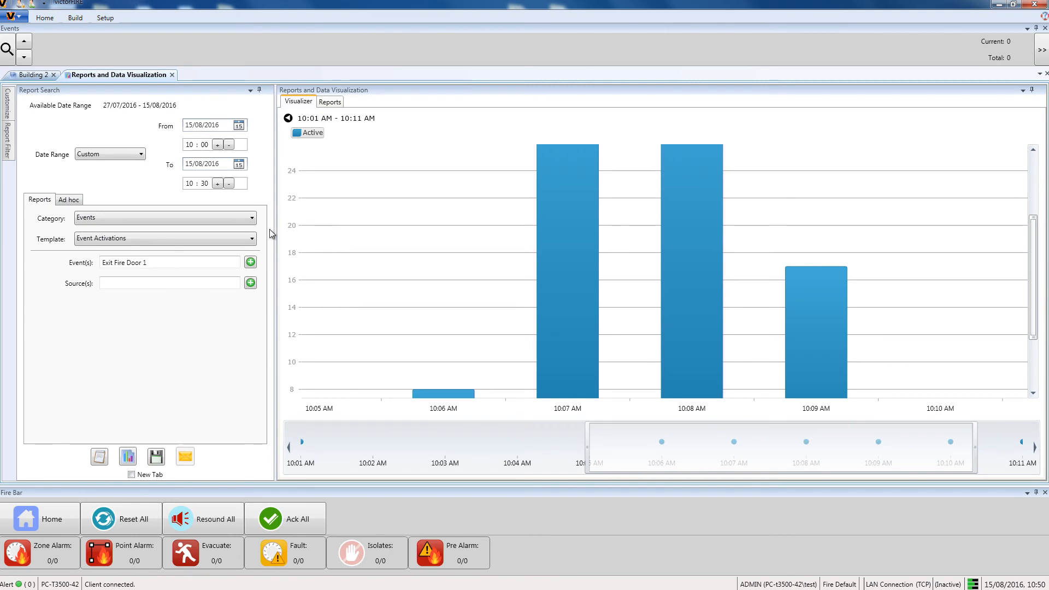
# - Open the incident list and expand the Fire Alarm Building 2 clips, images and spreadsheets folders
pyautogui.click(44, 19)
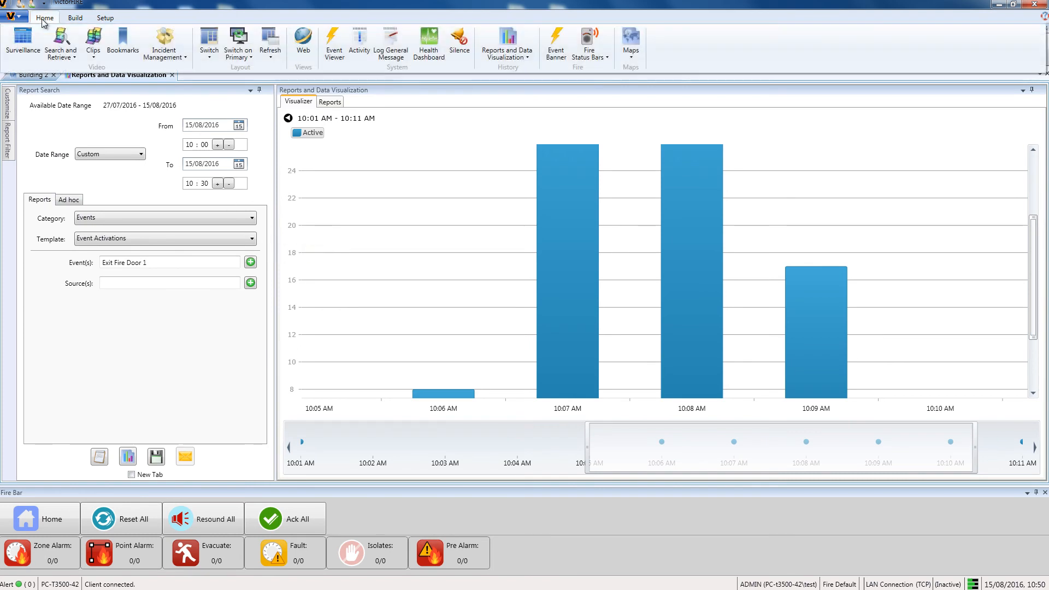
pyautogui.click(164, 55)
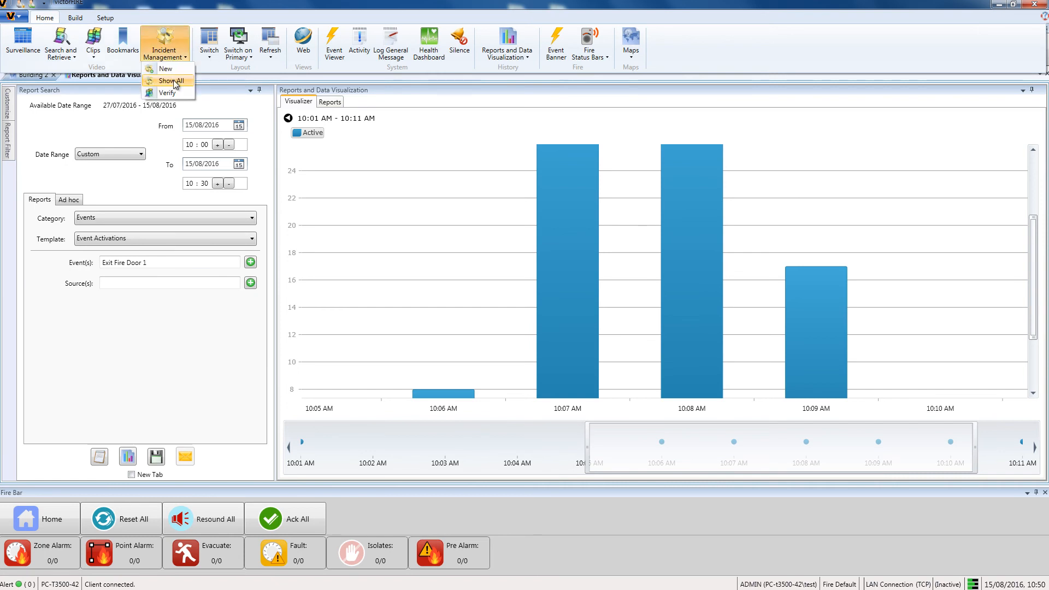
pyautogui.click(174, 79)
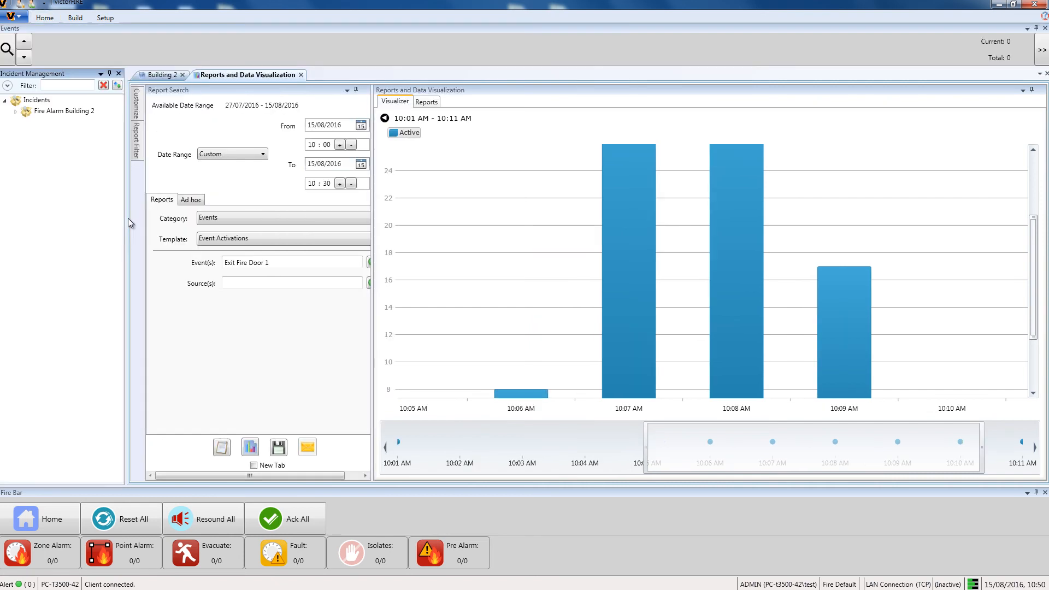
pyautogui.click(14, 111)
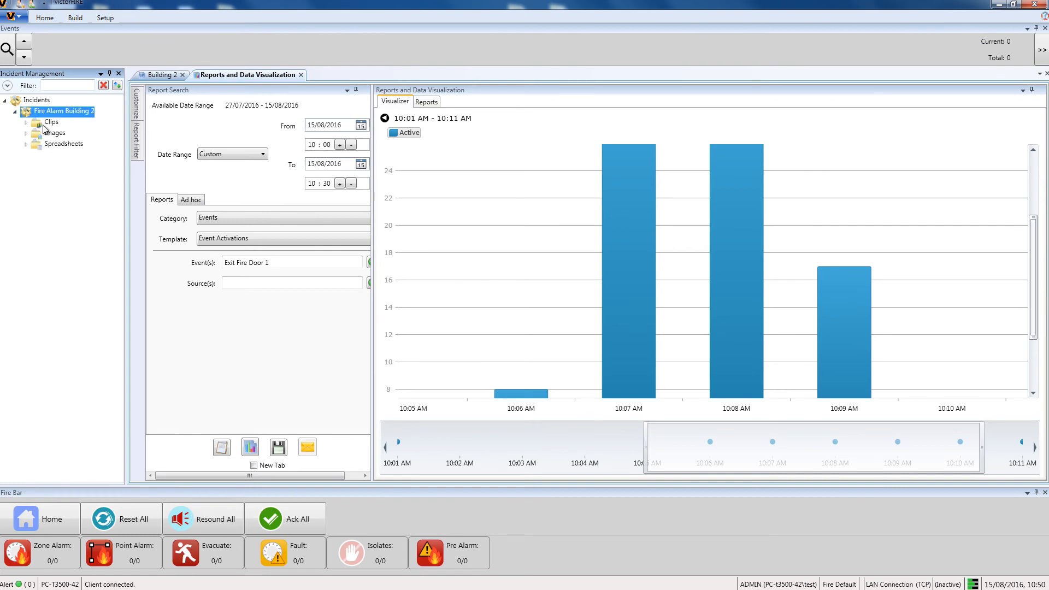
pyautogui.click(27, 123)
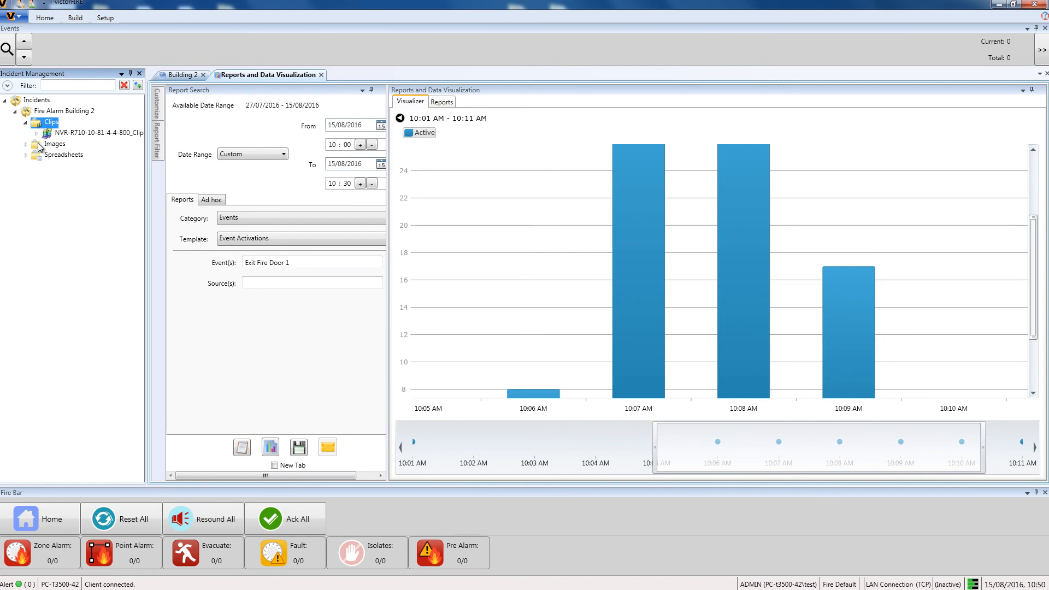
pyautogui.click(26, 145)
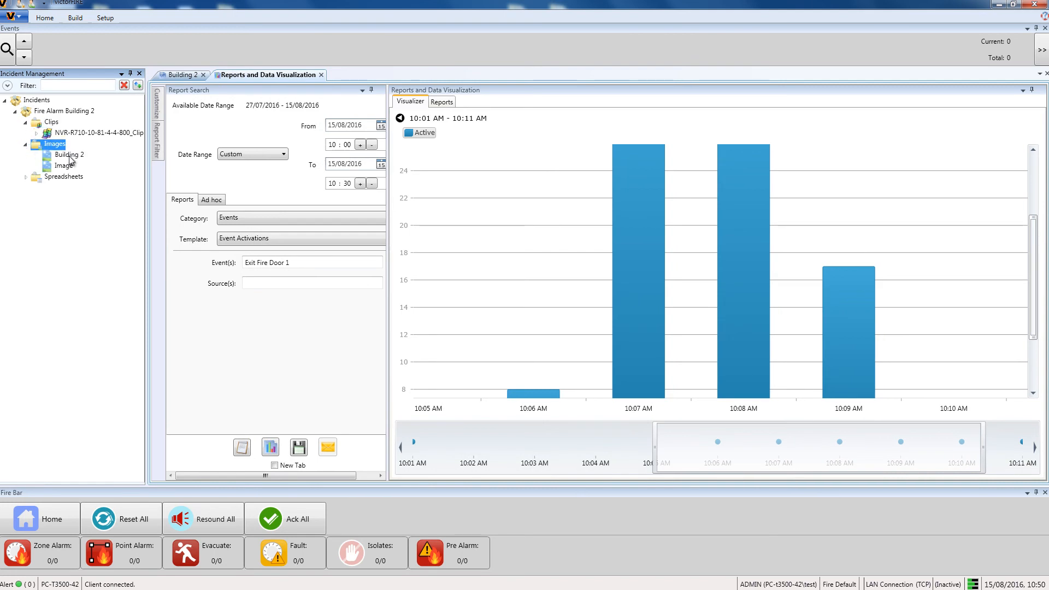
pyautogui.click(26, 178)
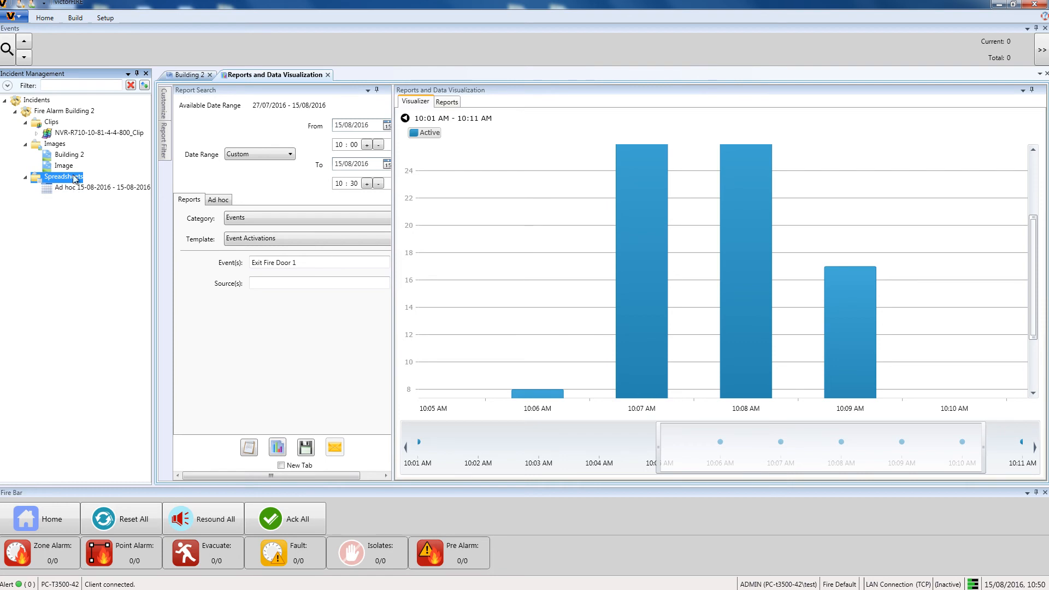
# - Open the Building 2 image and draw a thick red rectangle around the device on the floor plan's left wing
pyautogui.click(69, 156)
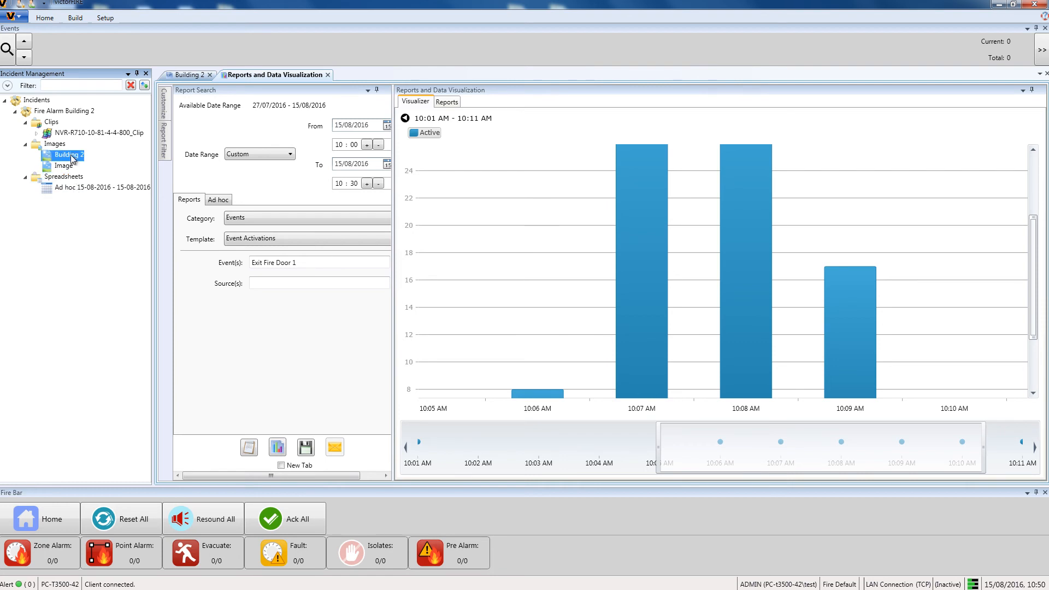
pyautogui.doubleClick(69, 155)
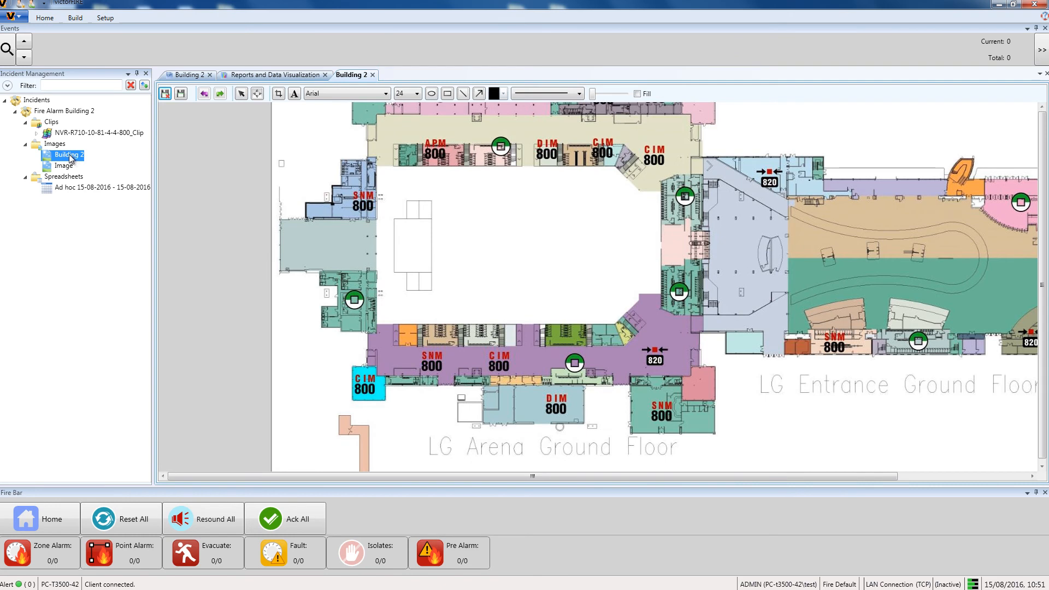
pyautogui.click(448, 94)
pyautogui.click(505, 94)
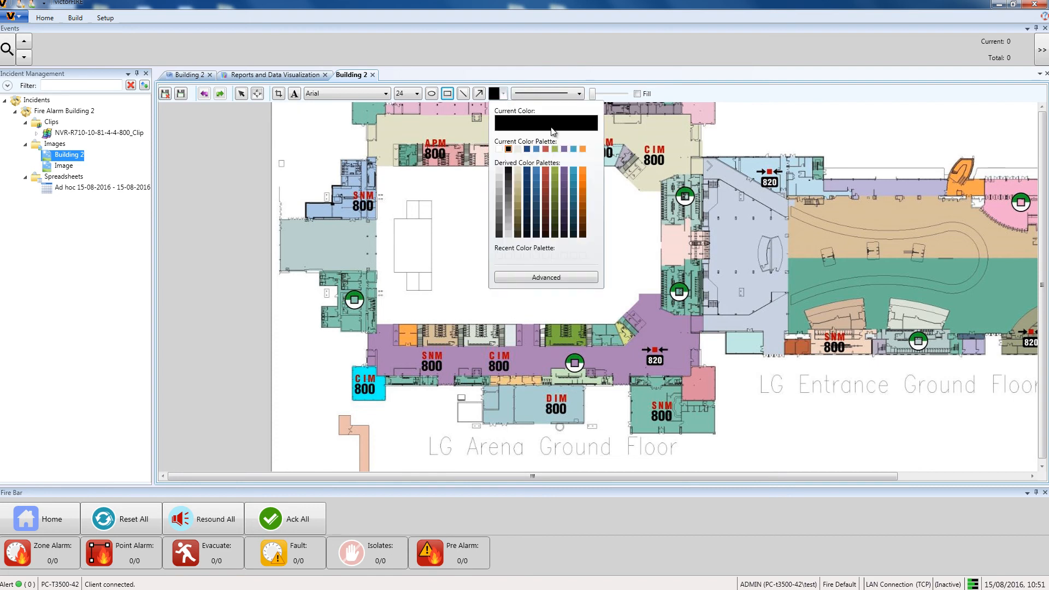
pyautogui.click(546, 153)
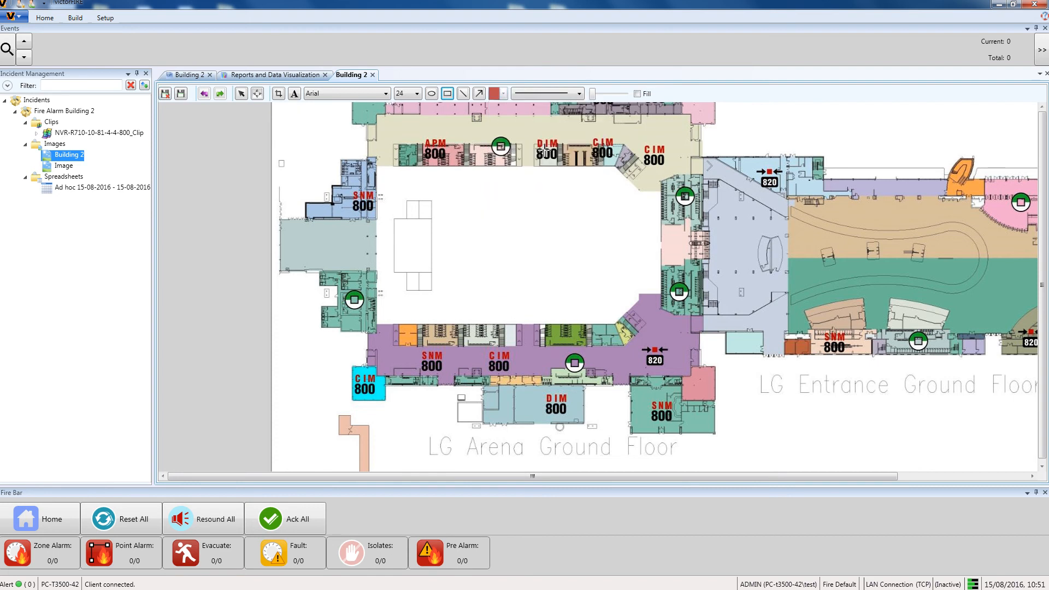
pyautogui.moveTo(594, 99); pyautogui.dragTo(608, 103)
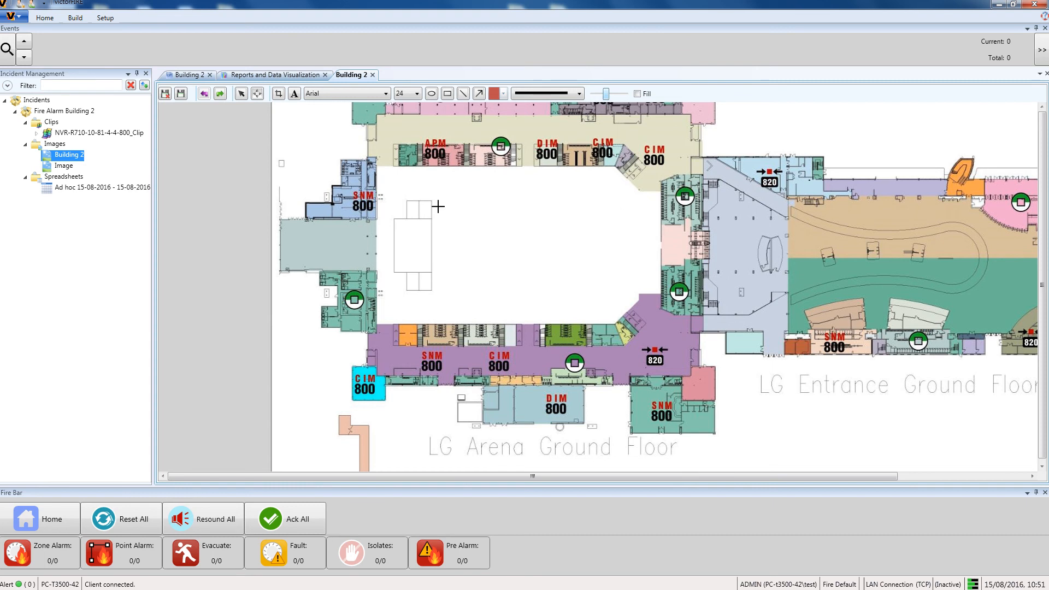
pyautogui.moveTo(326, 276); pyautogui.dragTo(385, 323)
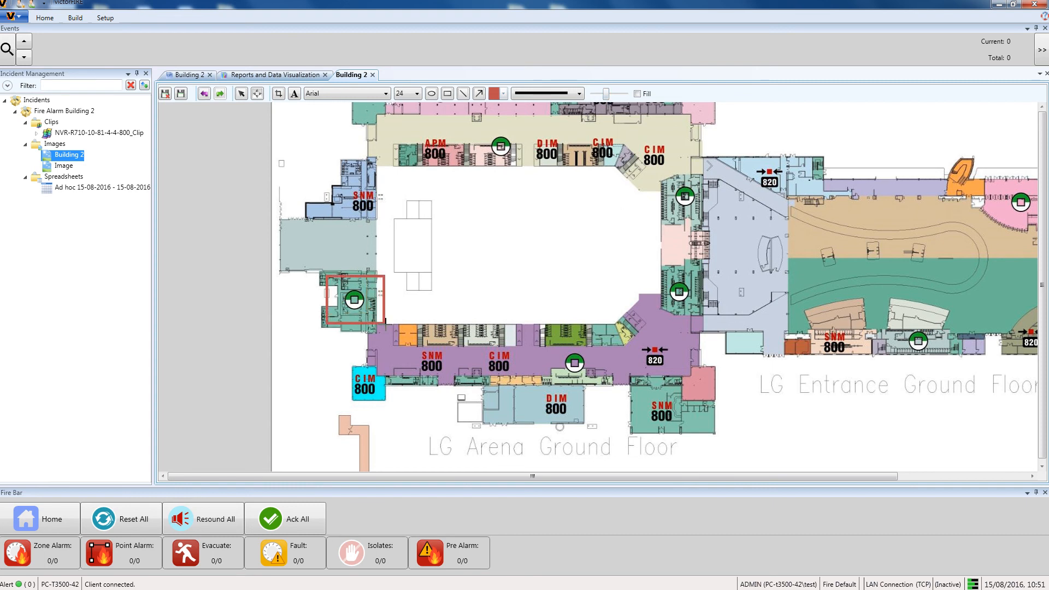
# - Add the text label "Alarming point" beside the red rectangle
pyautogui.click(295, 95)
pyautogui.click(392, 298)
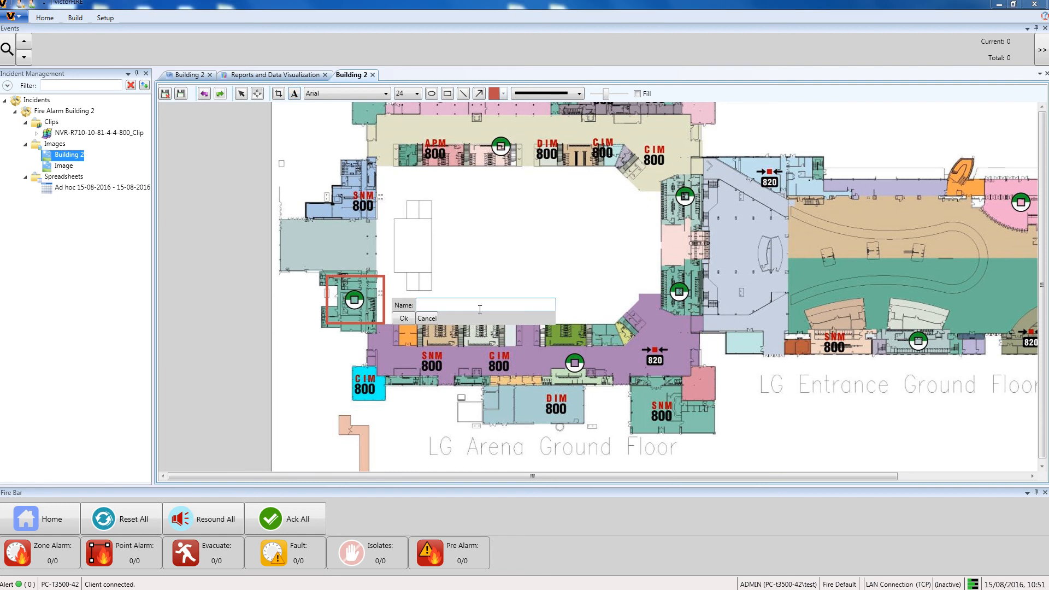
pyautogui.write('Alarming point')
pyautogui.click(404, 318)
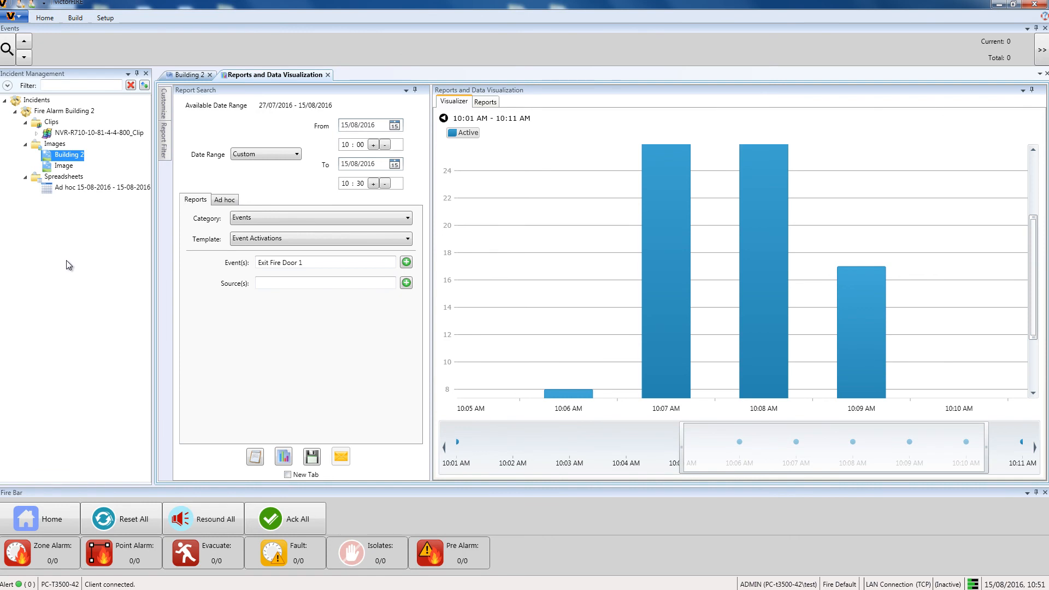
# - Export the Fire Alarm Building 2 incident as a Report Export, choosing the Desktop as export location
pyautogui.rightClick(71, 111)
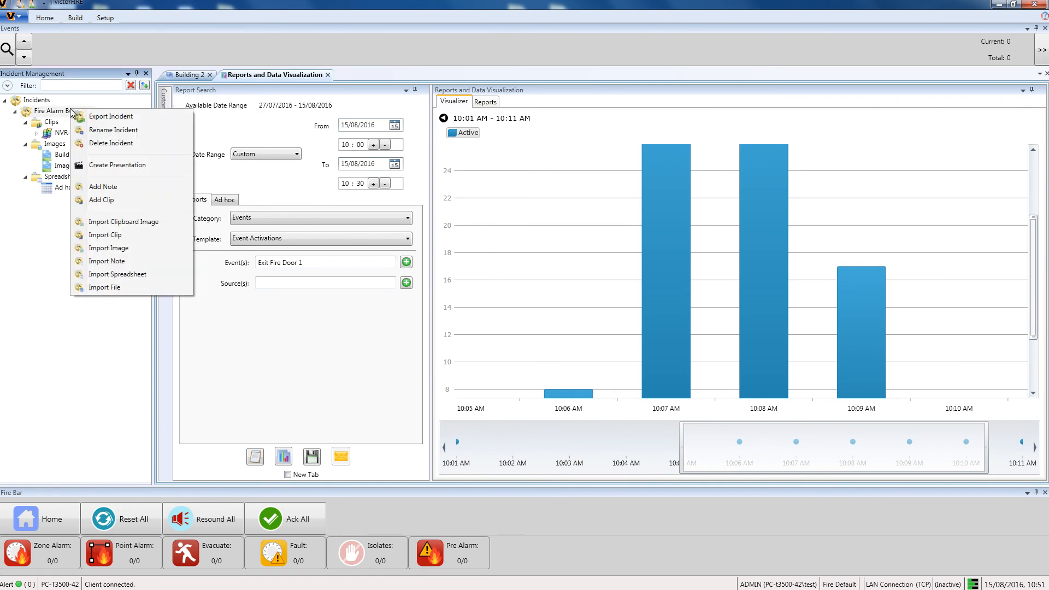
pyautogui.click(104, 116)
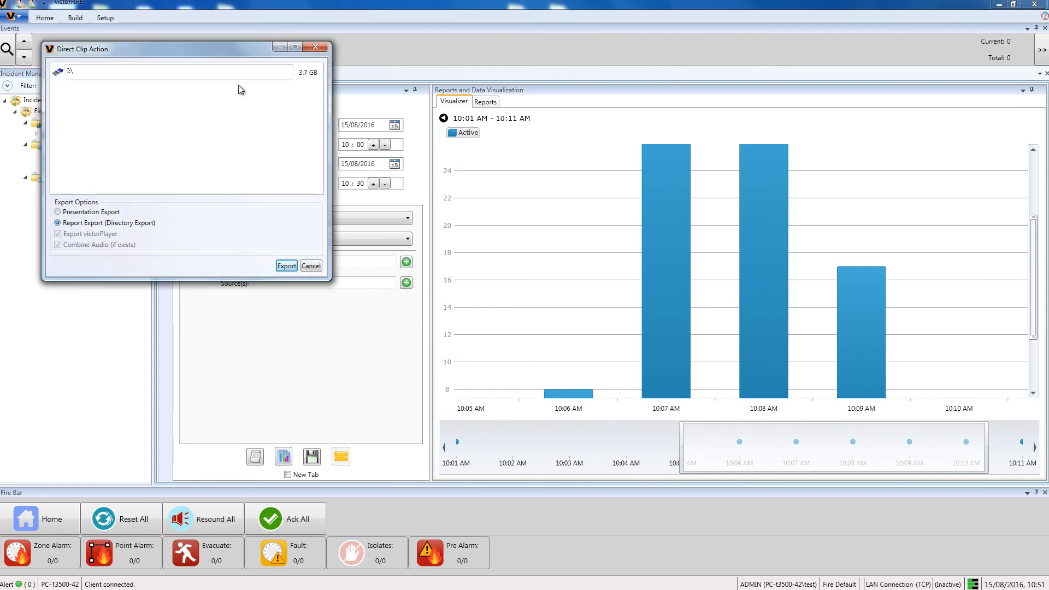
pyautogui.click(314, 74)
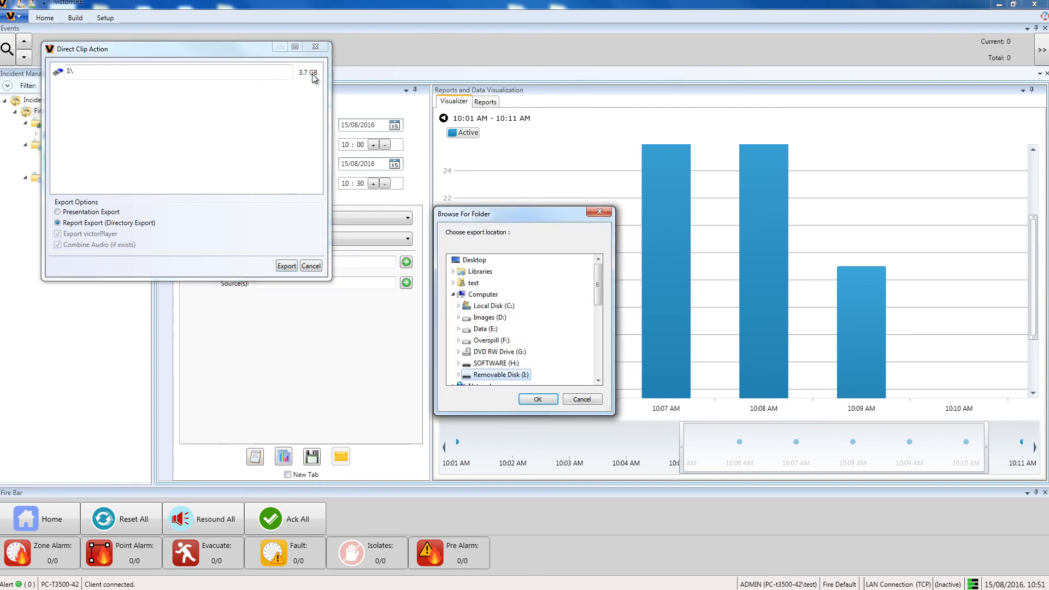
pyautogui.click(485, 262)
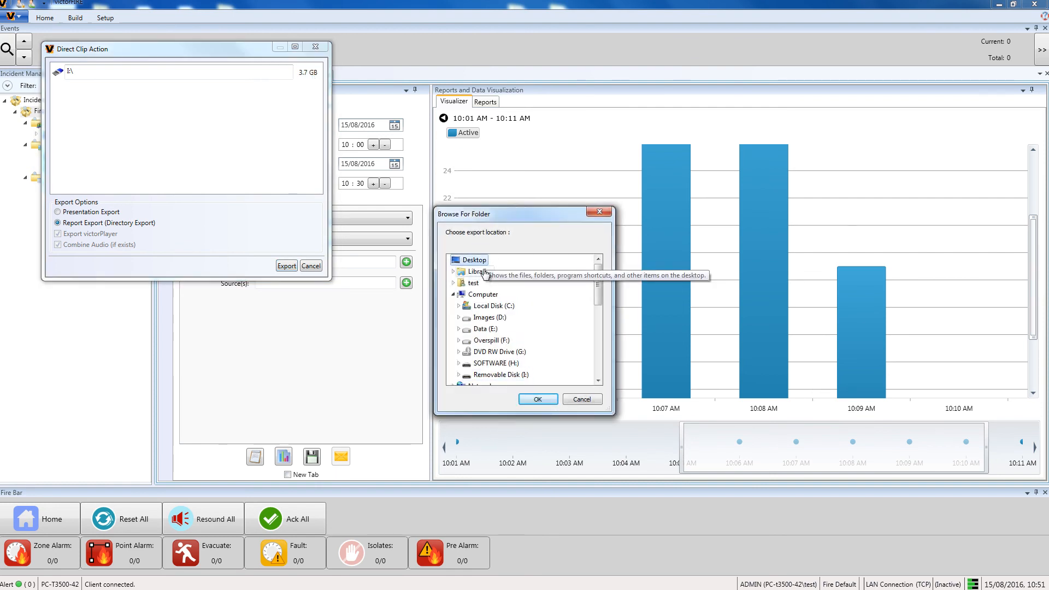
pyautogui.click(538, 399)
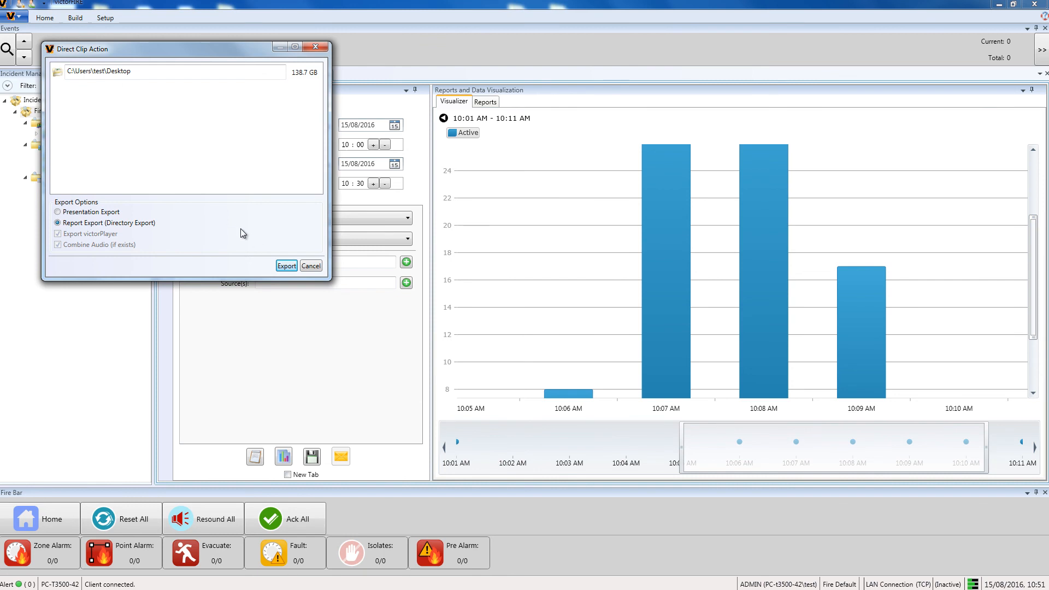
pyautogui.click(283, 266)
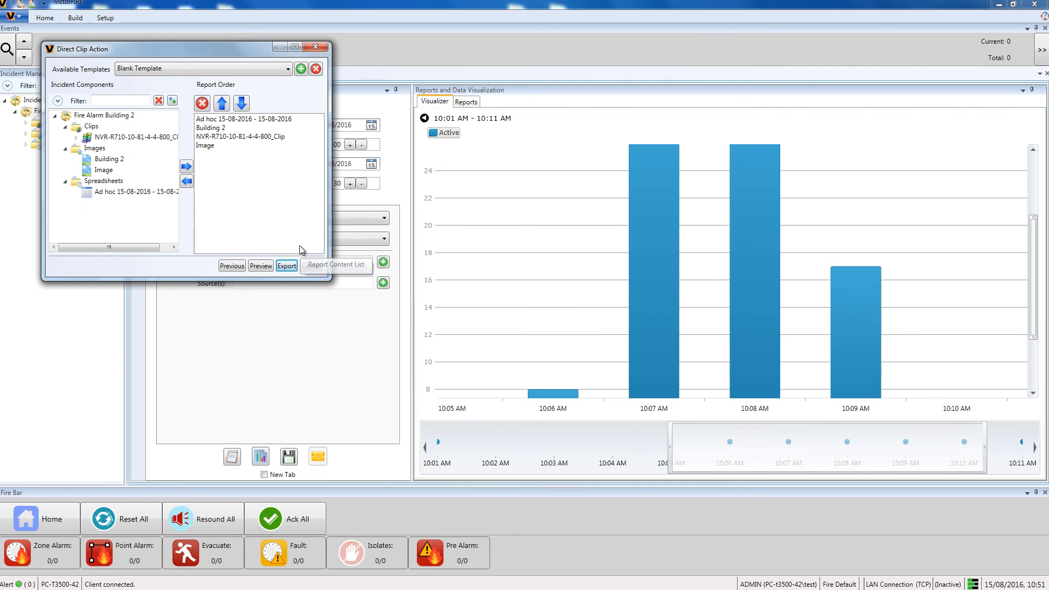
# - Keep the Blank Template for the report order, run the export and finish the wizard
pyautogui.click(289, 70)
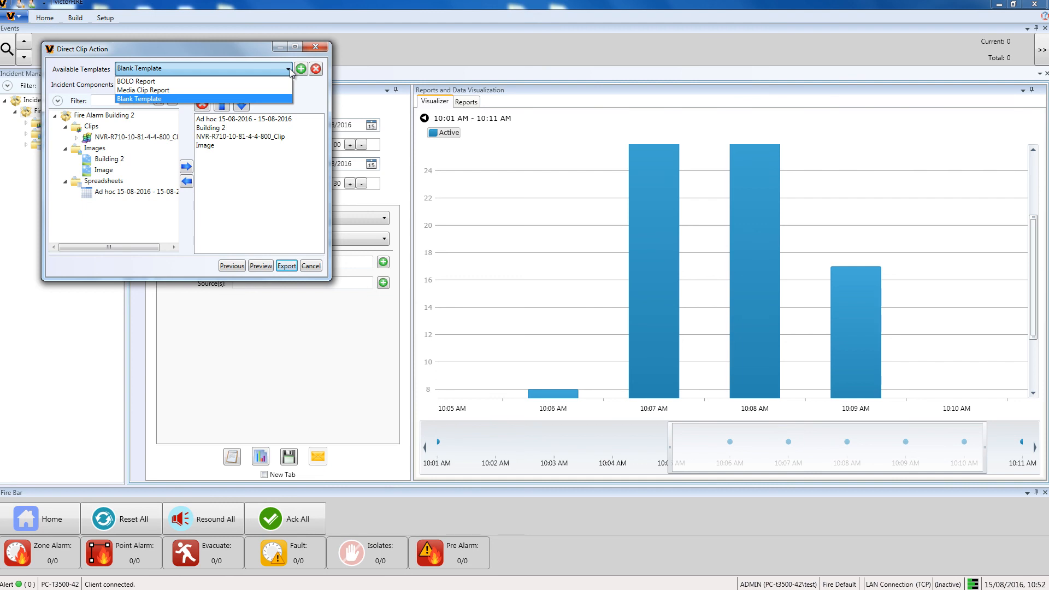
pyautogui.click(290, 72)
pyautogui.click(286, 266)
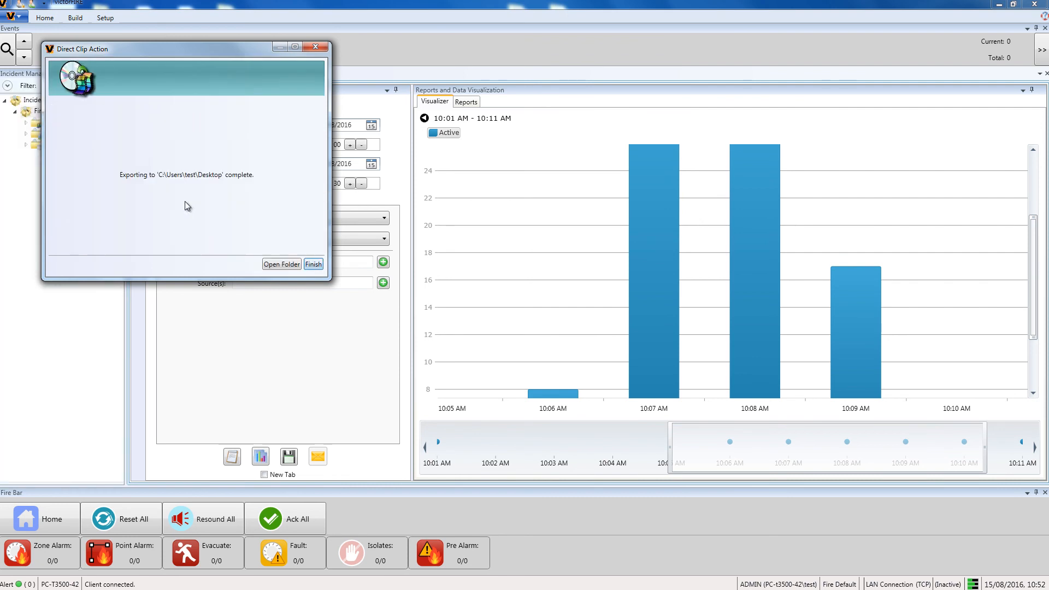
pyautogui.click(281, 264)
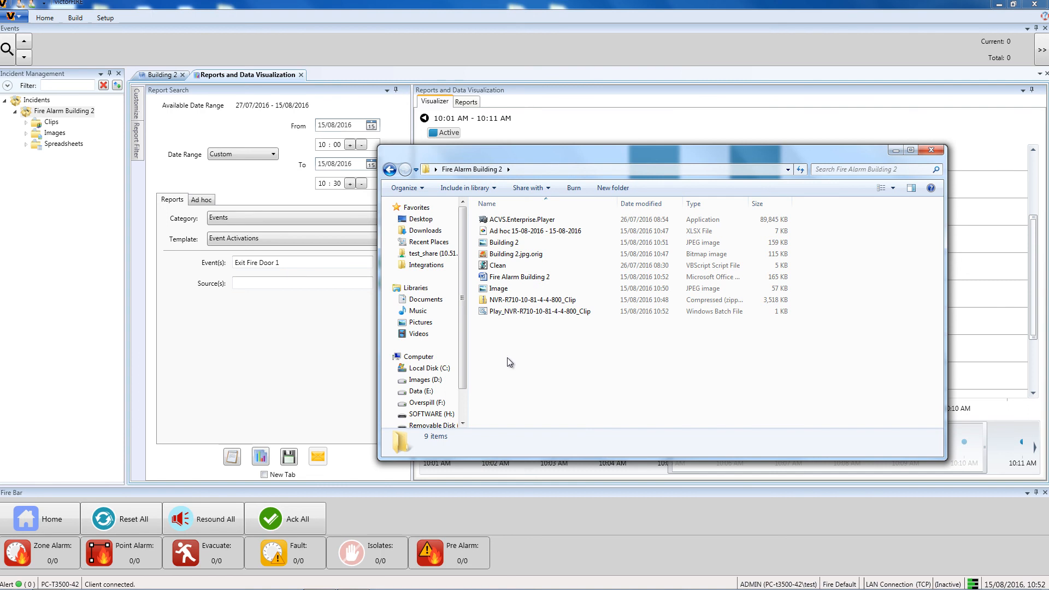
# - Review the exported folder by opening the victor Player and the annotated Building 2 image, closing each
pyautogui.doubleClick(519, 221)
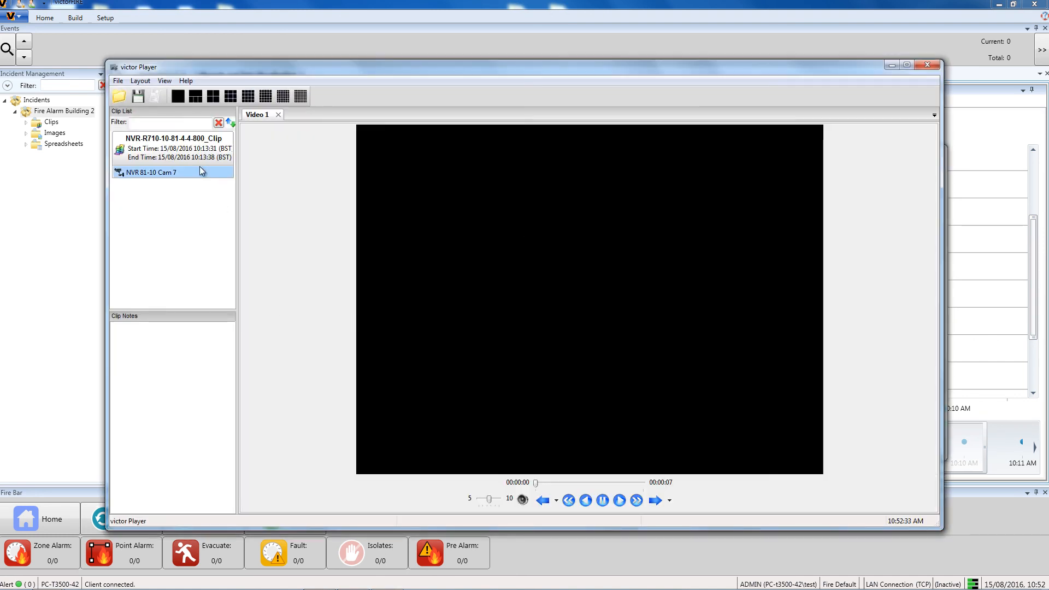
pyautogui.click(927, 65)
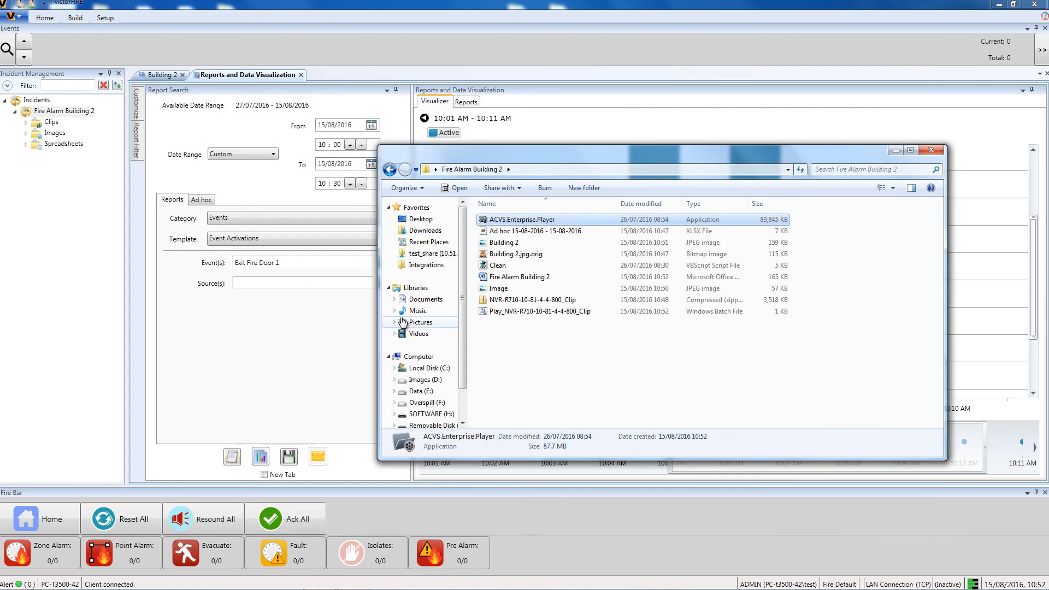
pyautogui.doubleClick(503, 244)
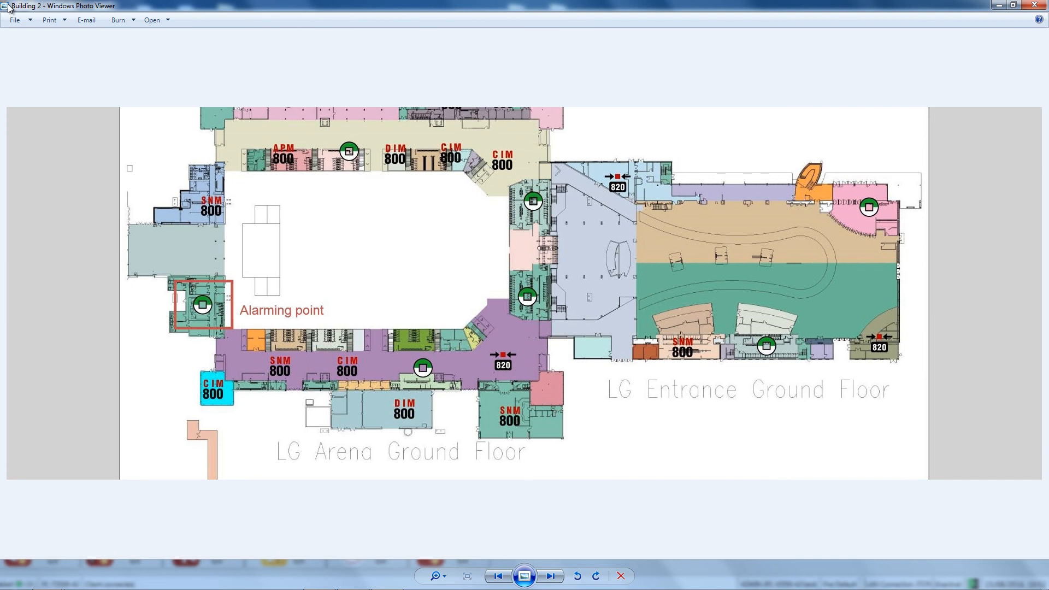
pyautogui.click(1035, 6)
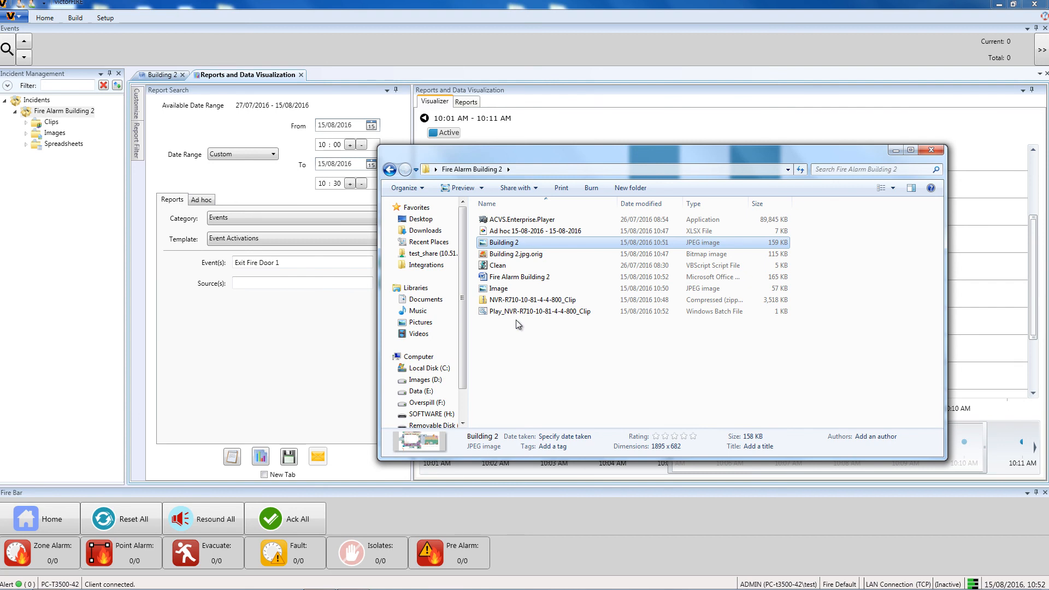
# - Open the exported chart Image and then the Fire Alarm Building 2 report document to review them
pyautogui.click(509, 290)
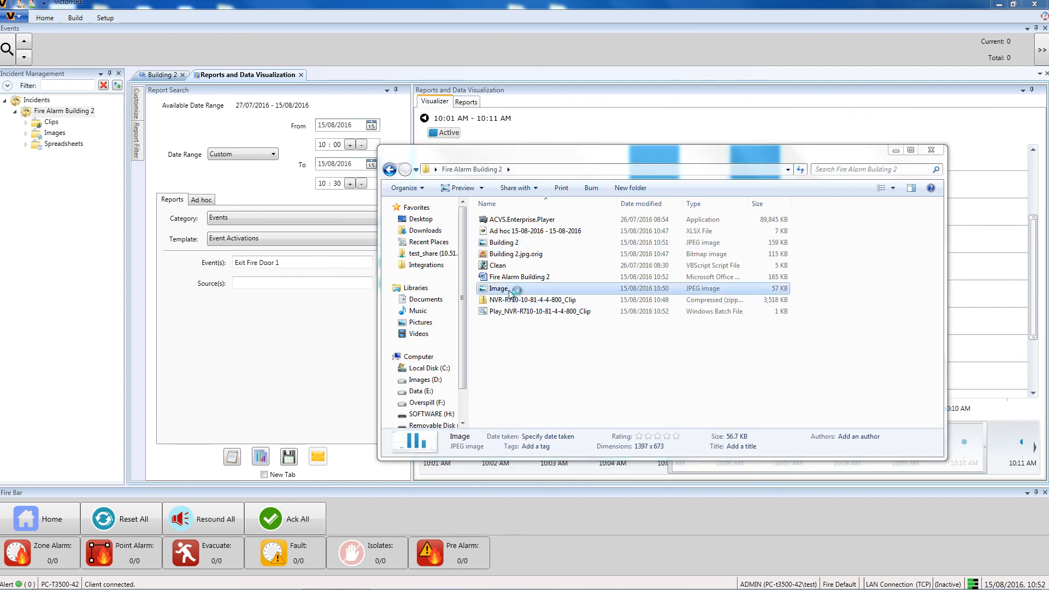
pyautogui.doubleClick(510, 291)
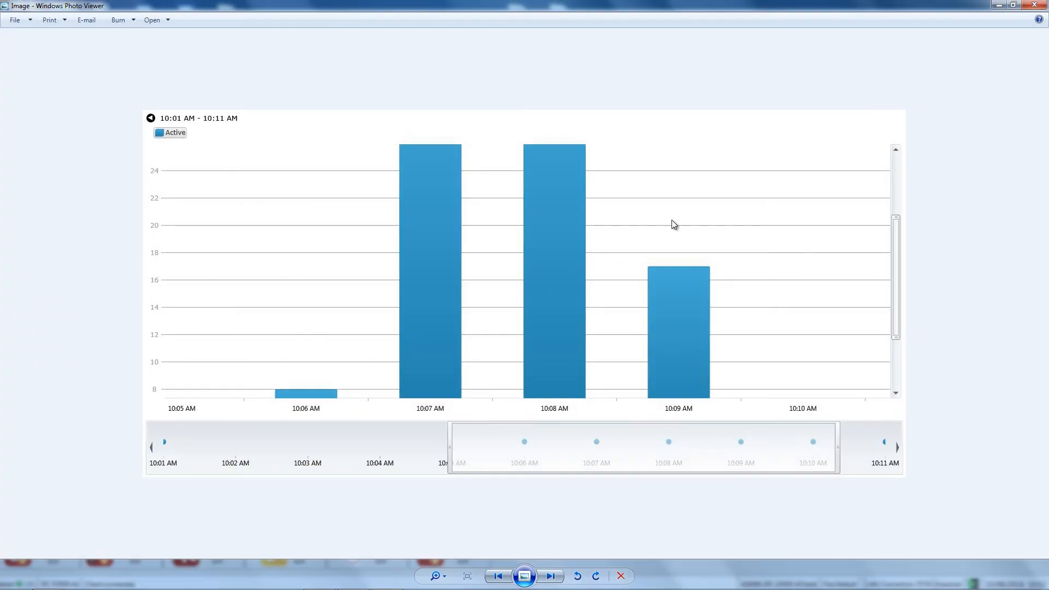
pyautogui.click(1034, 5)
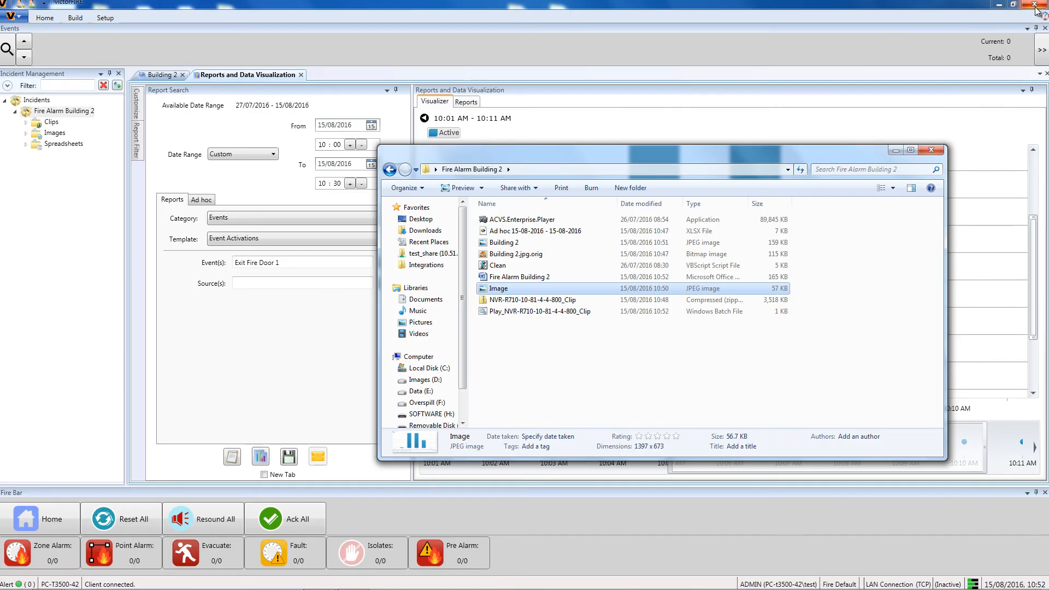
pyautogui.doubleClick(540, 279)
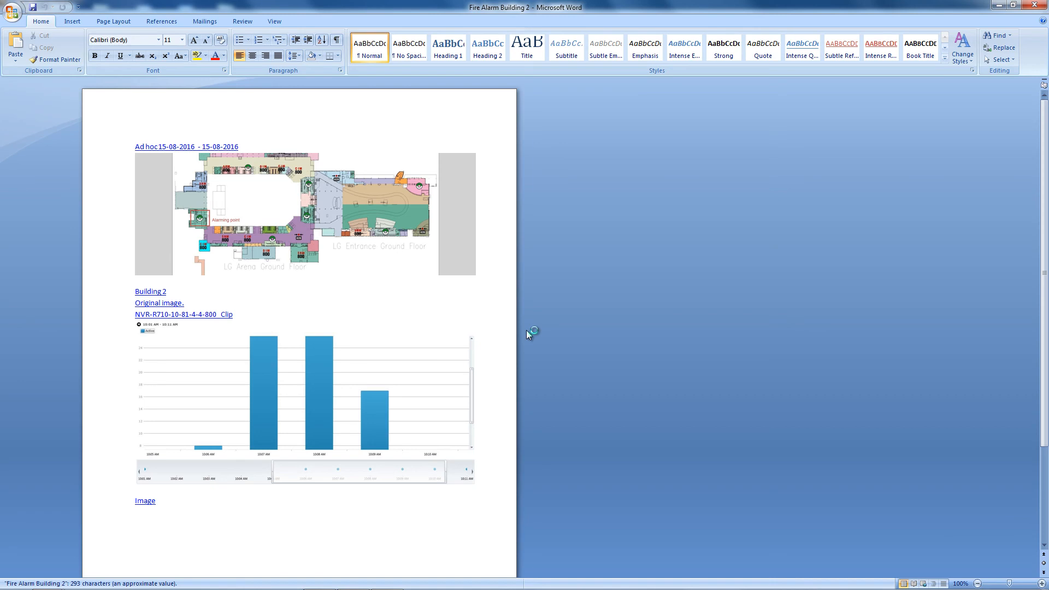